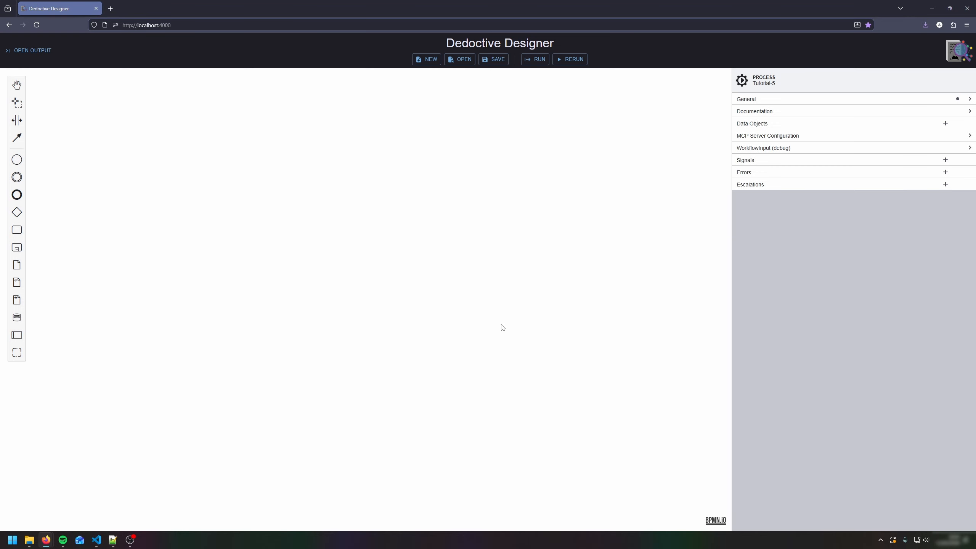
# Step: Add two participant pools of equal width to the empty canvas, aligned one directly beneath the other
pyautogui.click(17, 334)
pyautogui.click(373, 200)
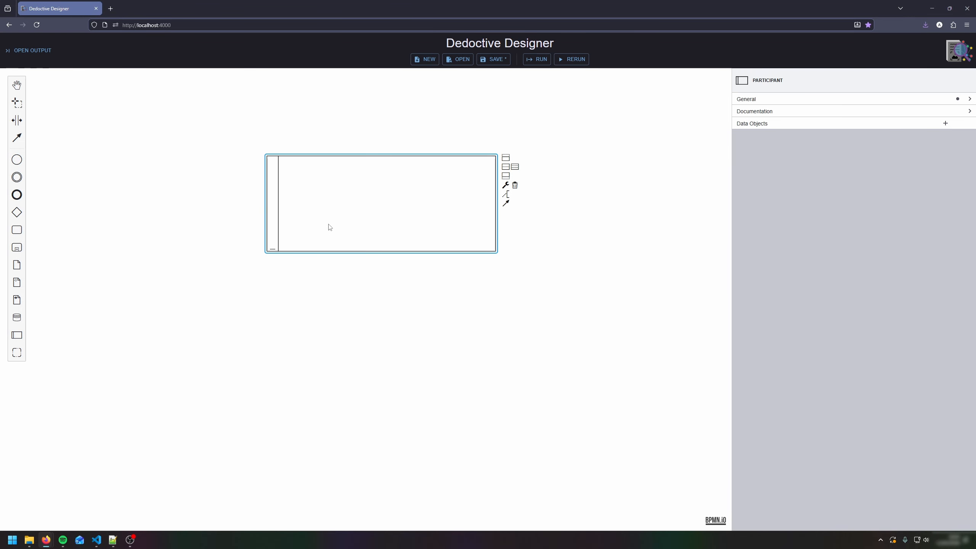
pyautogui.click(17, 335)
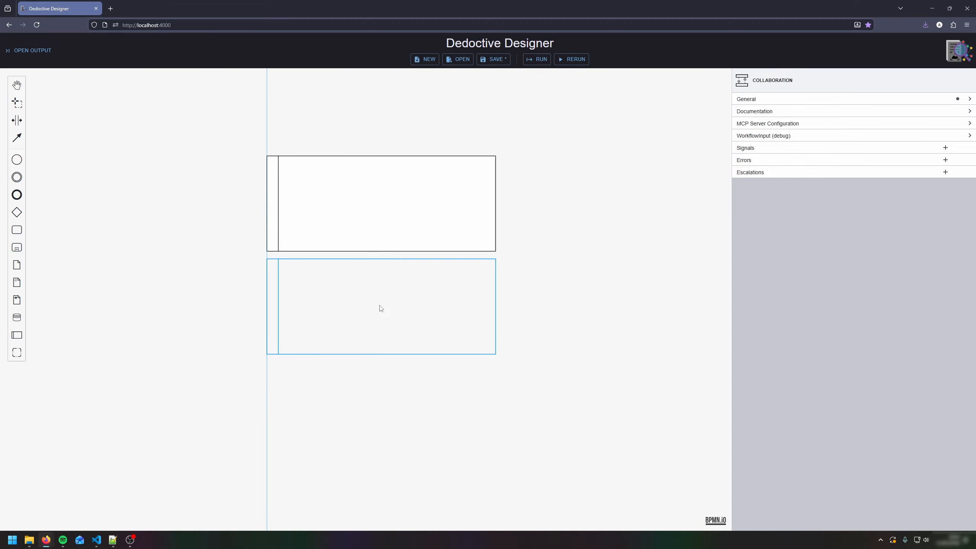
pyautogui.click(381, 307)
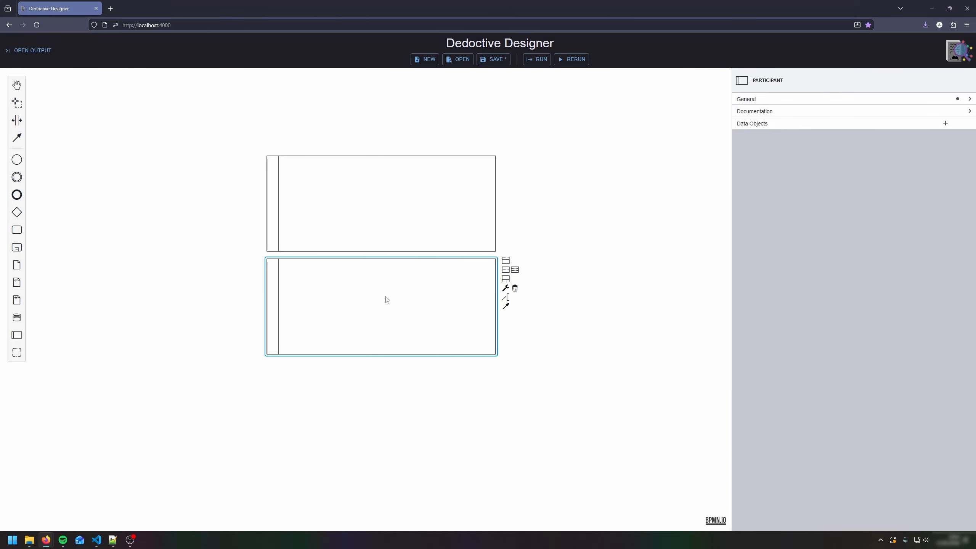
# Step: Set the ID of the whole collaboration to Tutorial-5
pyautogui.click(596, 186)
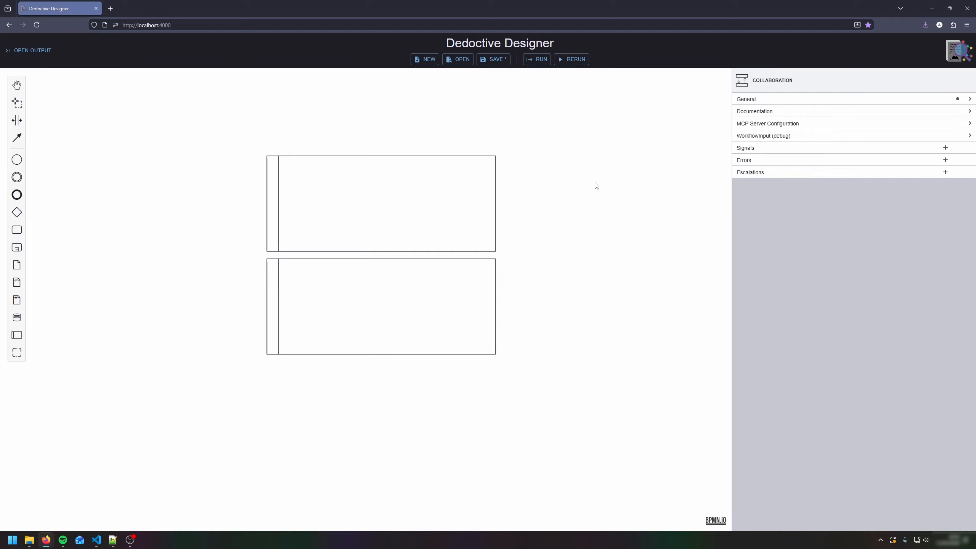
pyautogui.click(773, 100)
pyautogui.click(808, 119)
pyautogui.hotkey('ctrl', 'a')
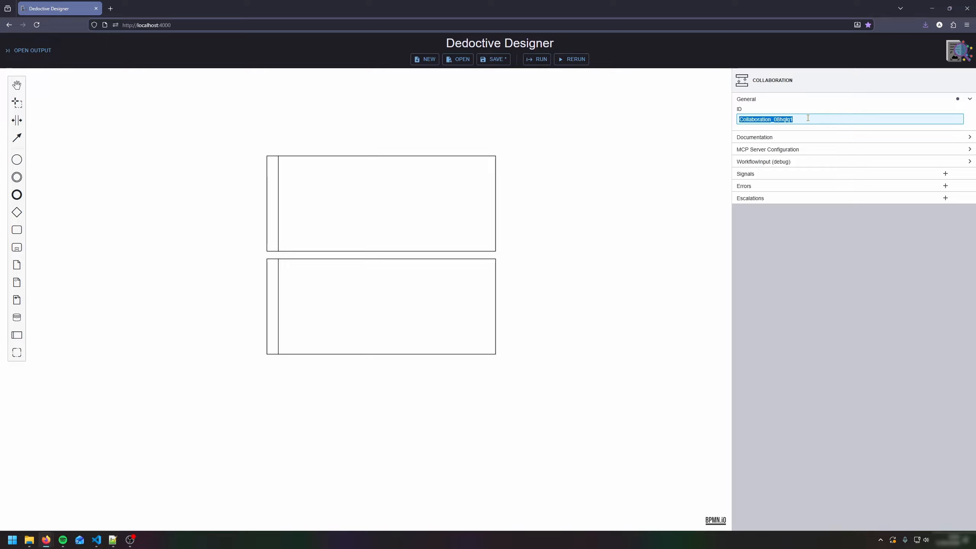
pyautogui.write('Tutorial-5')
# Step: Set both the participant name and the participant ID of the upper pool to Main
pyautogui.click(385, 204)
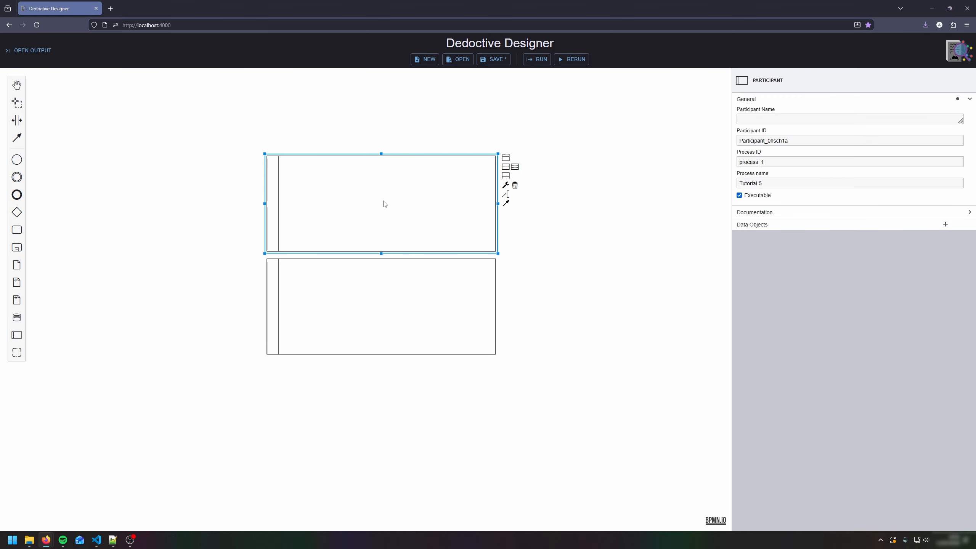
pyautogui.click(775, 119)
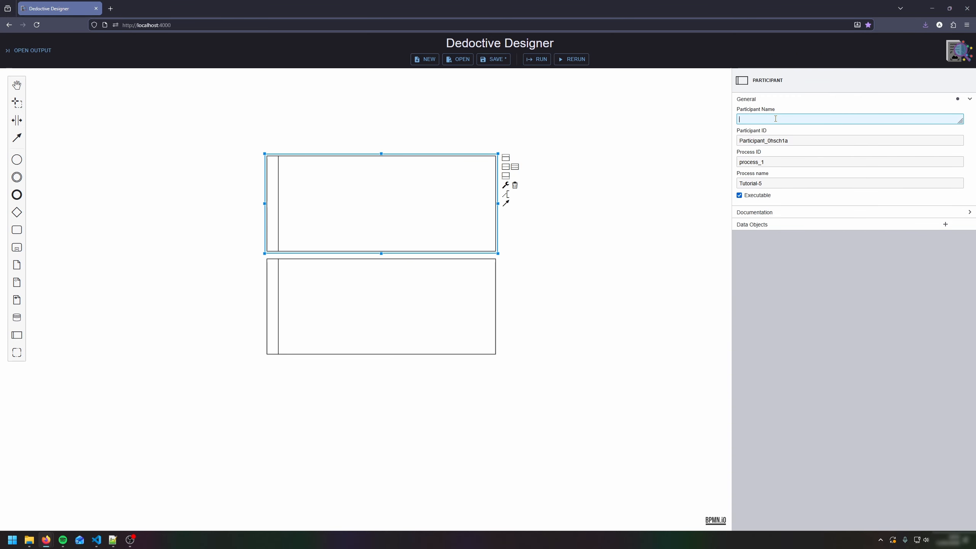
pyautogui.write('Main')
pyautogui.press('Tab')
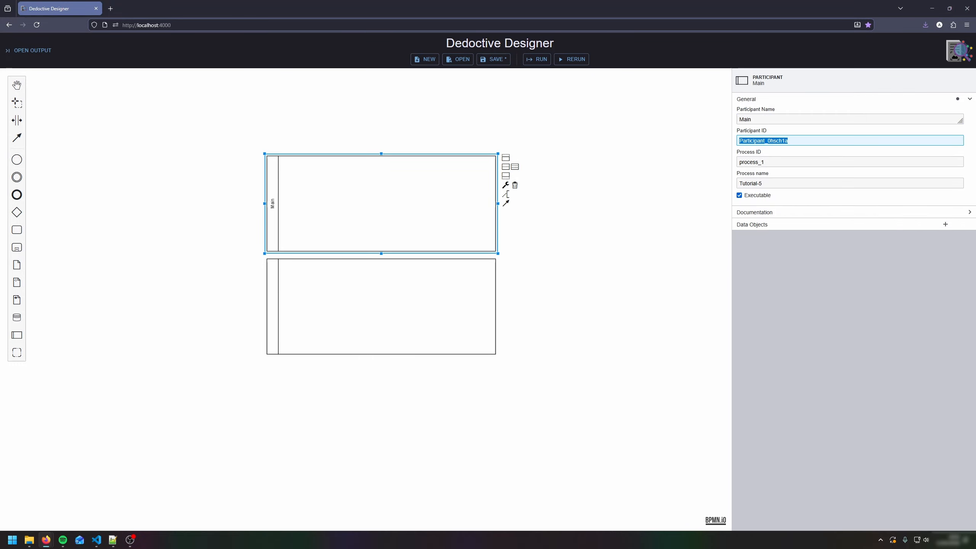
pyautogui.write('Main')
# Step: Set the Main pool's process ID and process name to __main__
pyautogui.press('Tab')
pyautogui.press('BackSpace')
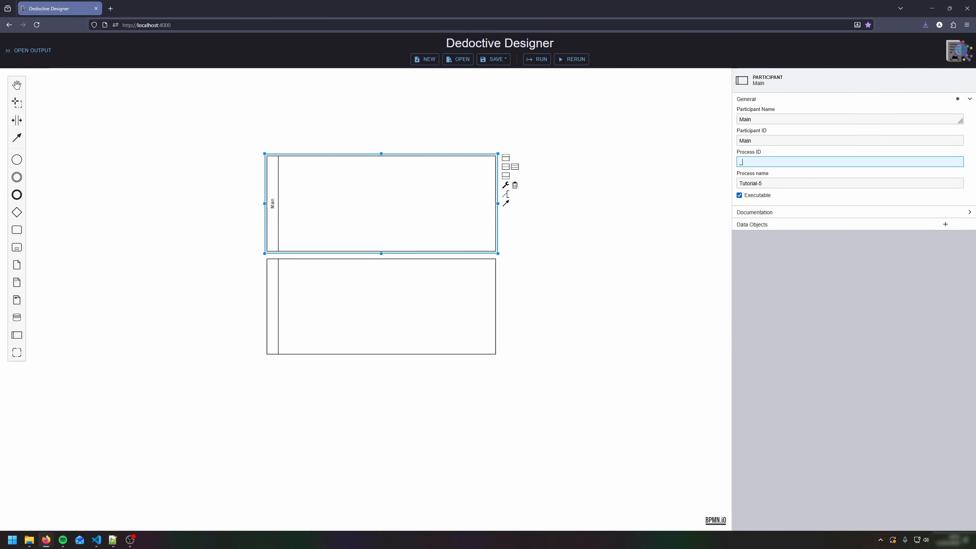
pyautogui.write('__main__')
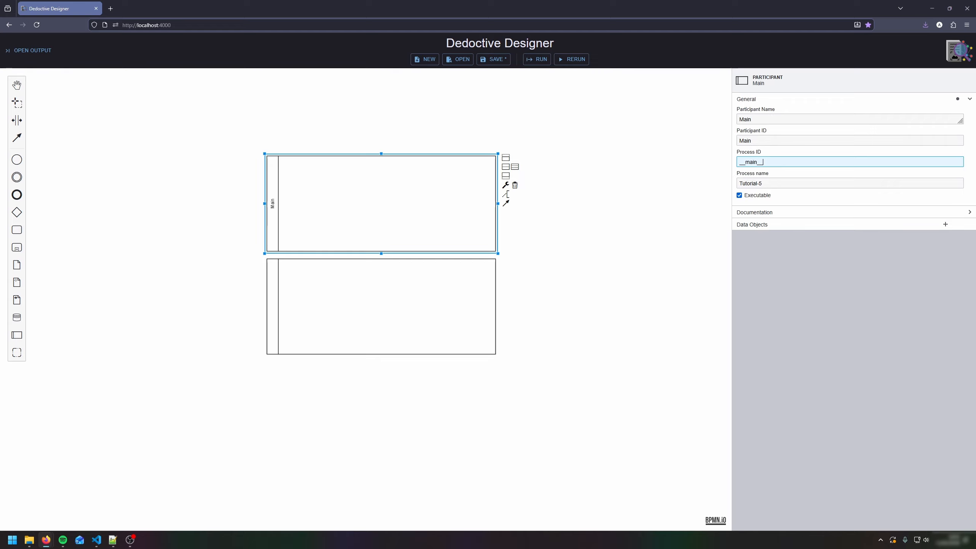
pyautogui.press('Tab')
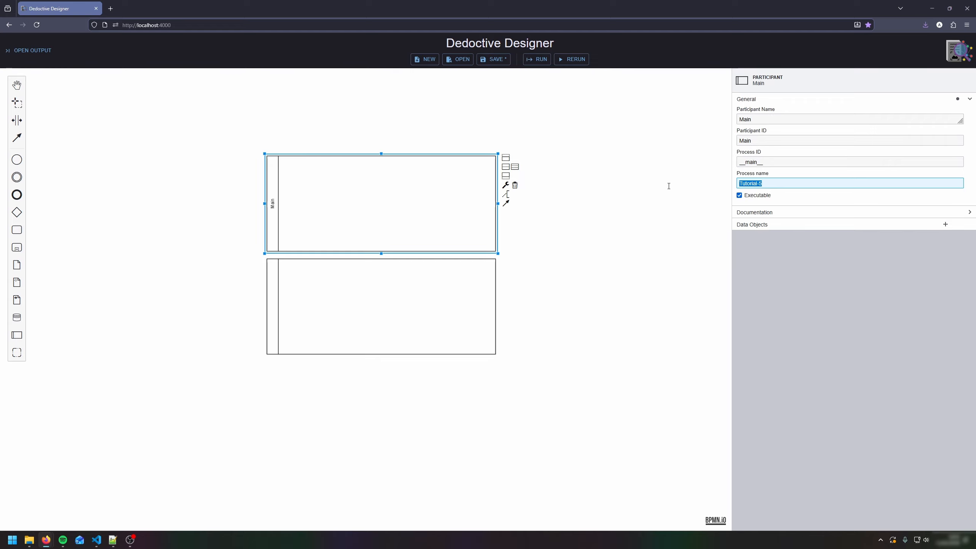
pyautogui.press('BackSpace')
pyautogui.write('__main__')
# Step: Set both the participant name and the participant ID of the lower pool to subActivity
pyautogui.click(434, 283)
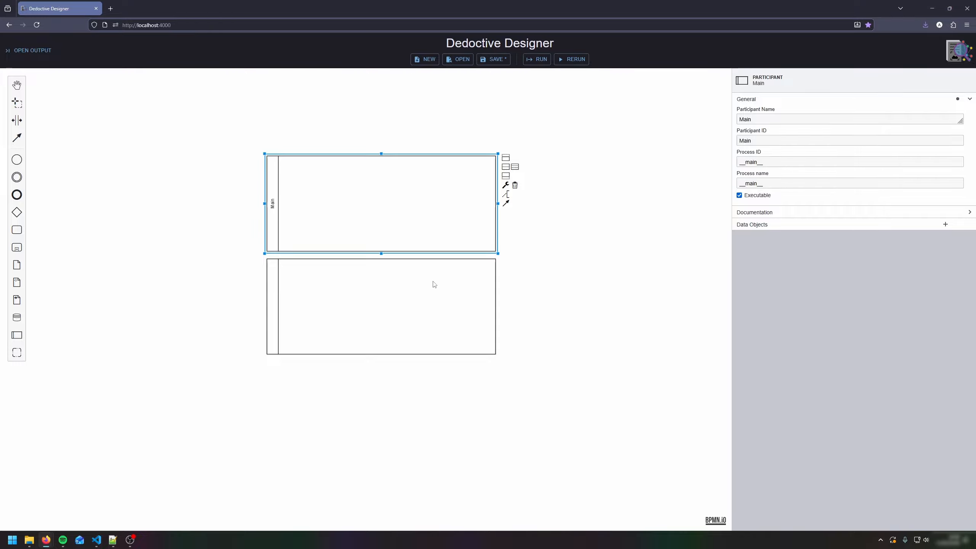
pyautogui.click(810, 116)
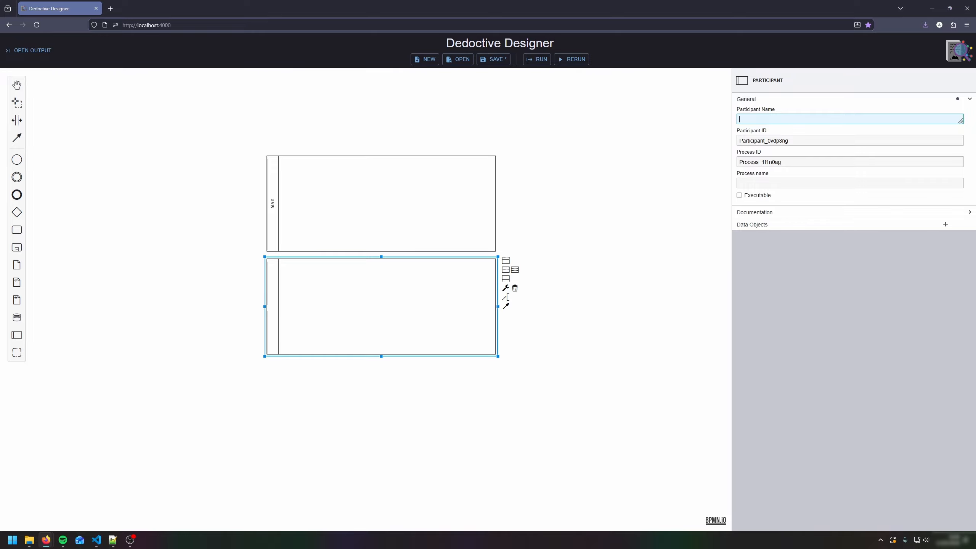
pyautogui.hotkey('ctrl', 'v')
pyautogui.press('Tab')
pyautogui.hotkey('ctrl', 'v')
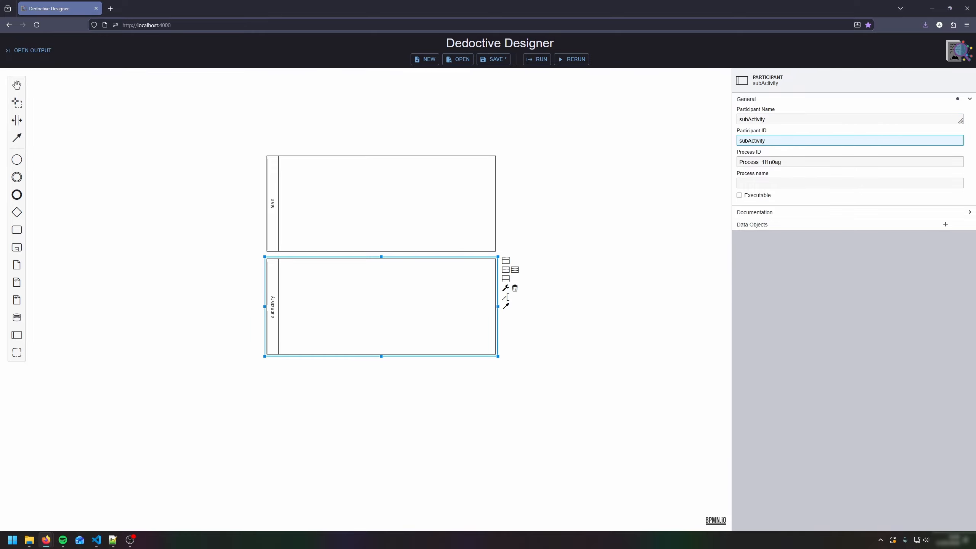
# Step: Set the subActivity pool's process ID and process name to subWorkflow
pyautogui.press('Tab')
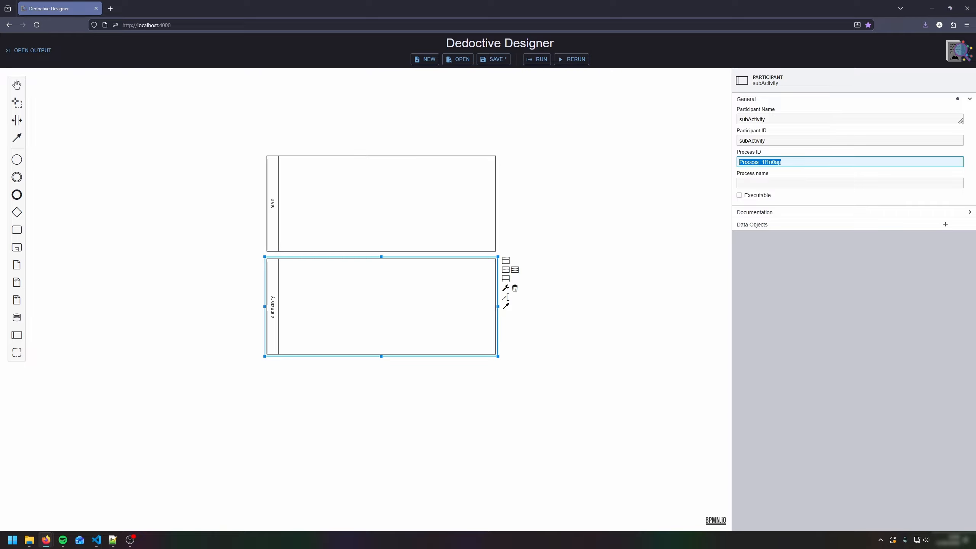
pyautogui.write('subWorkflow')
pyautogui.press('Tab')
pyautogui.write('subWorkflow')
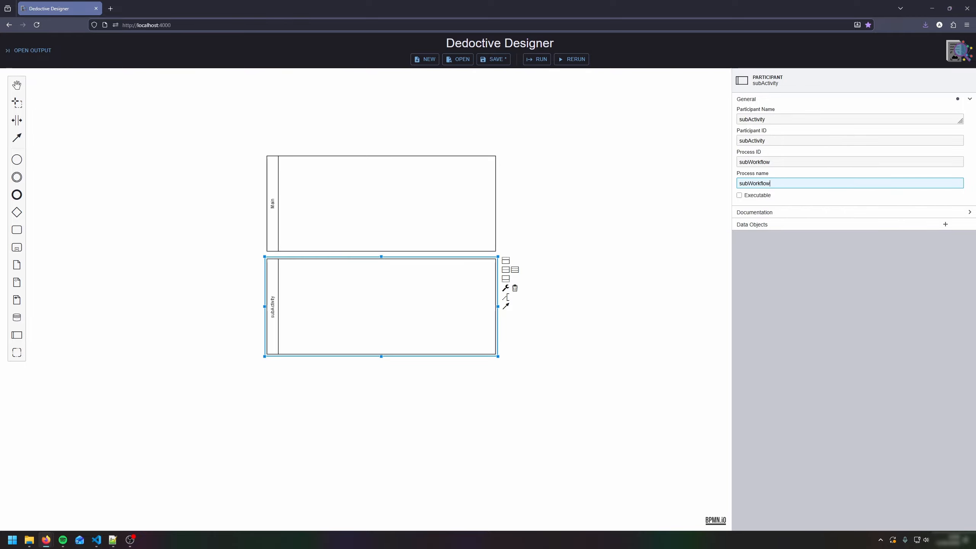
# Step: Place a start event and an end event at opposite ends of the Main pool and connect them with a sequence flow
pyautogui.click(17, 159)
pyautogui.click(301, 206)
pyautogui.click(33, 187)
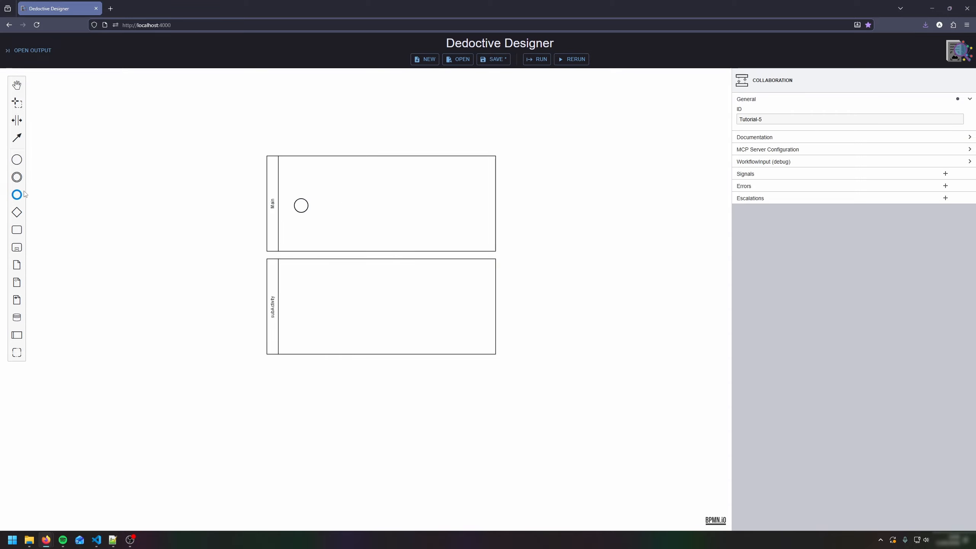
pyautogui.click(16, 195)
pyautogui.click(480, 206)
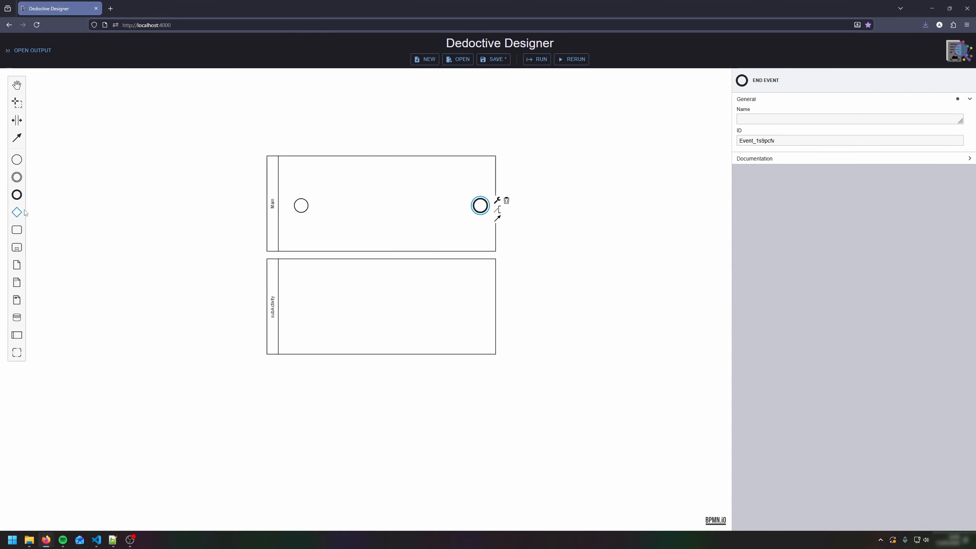
pyautogui.click(17, 137)
pyautogui.moveTo(301, 206); pyautogui.dragTo(487, 208)
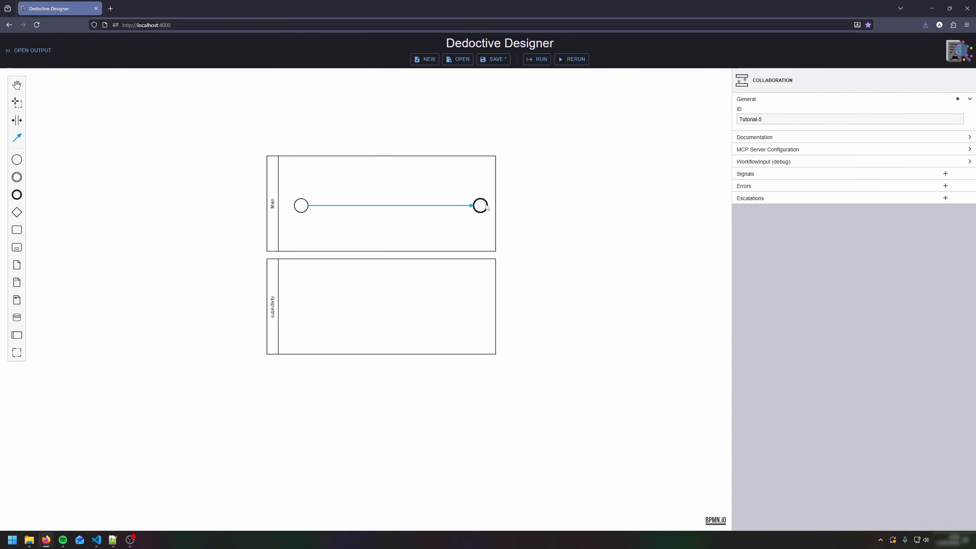
# Step: Name the Main pool's start event Start Main, and name its end event End Main with the ID EndMain
pyautogui.click(300, 208)
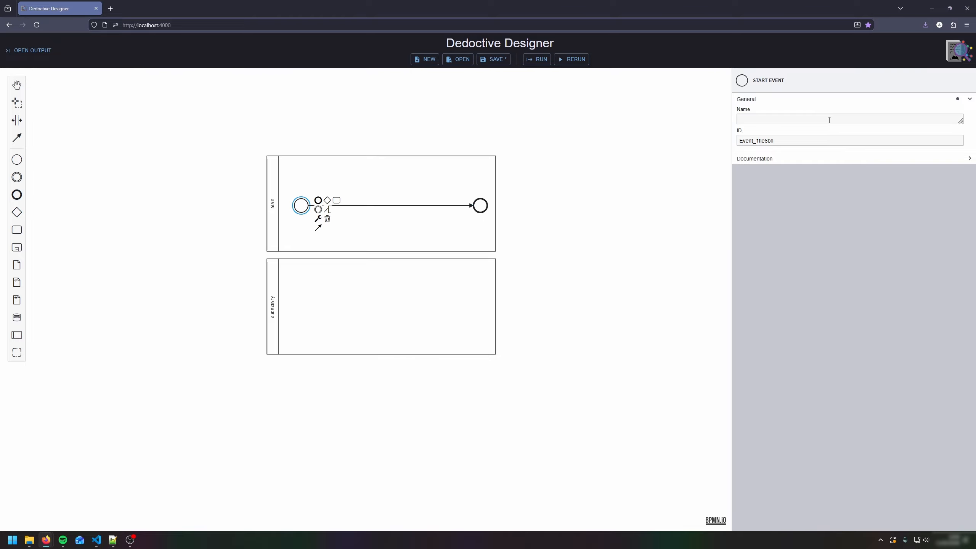
pyautogui.write('Start Main')
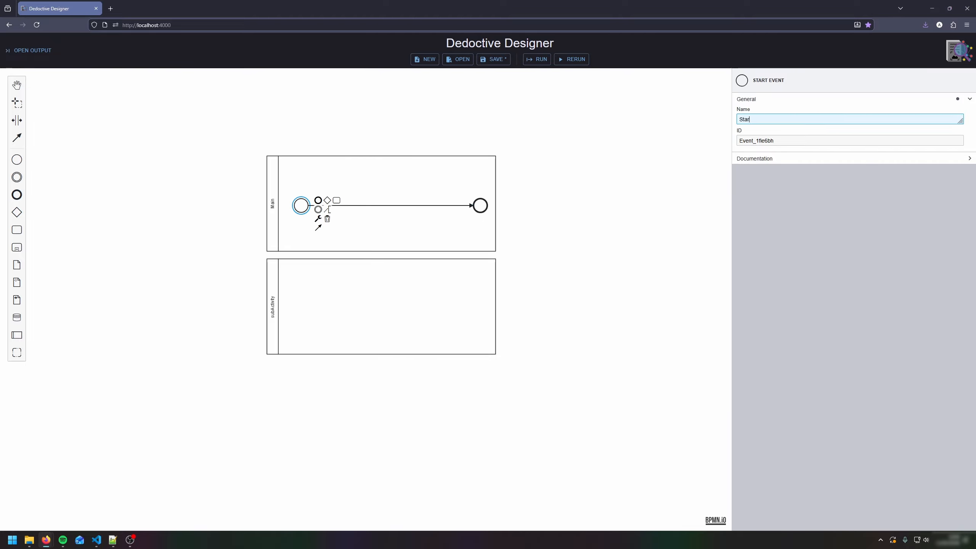
pyautogui.click(481, 206)
pyautogui.click(795, 119)
pyautogui.write('End')
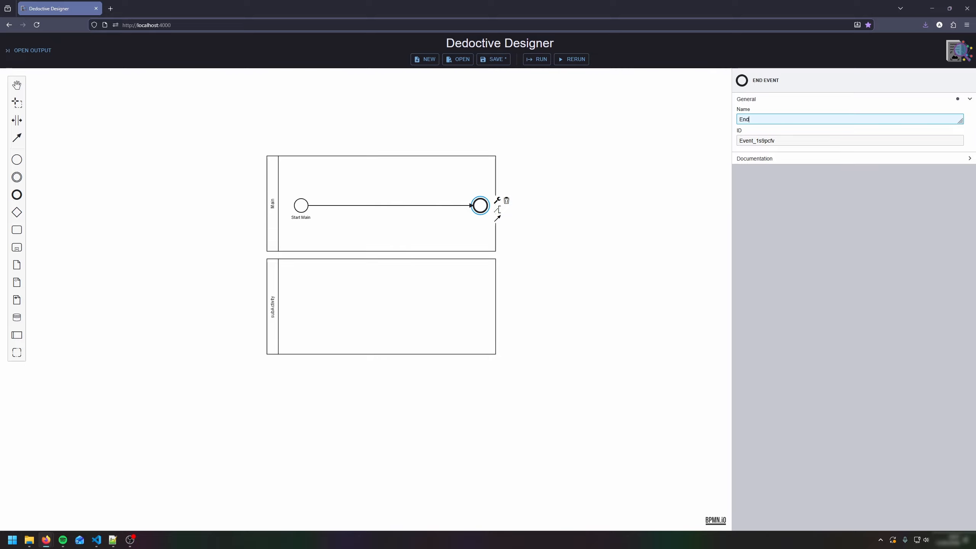
pyautogui.write(' Main')
pyautogui.press('Tab')
pyautogui.write('EndMain')
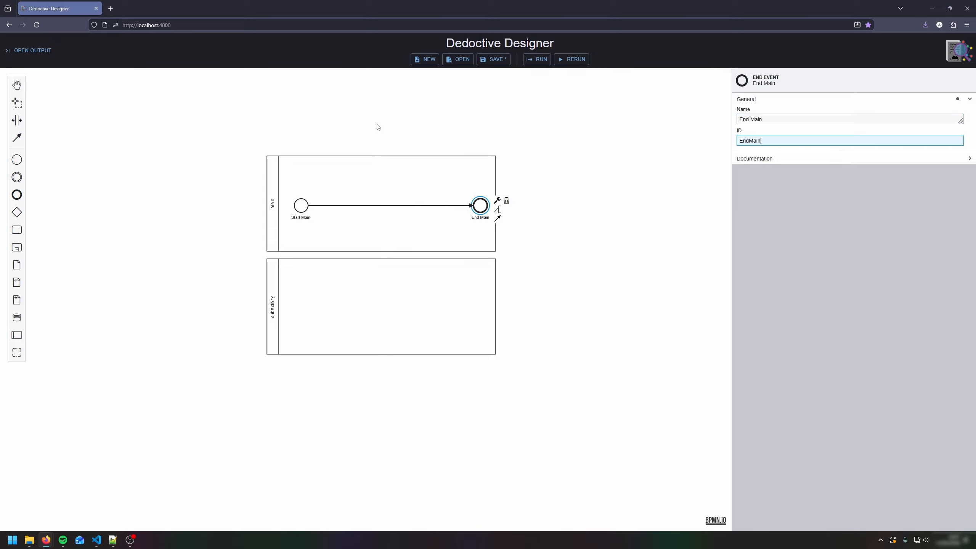
# Step: Insert a user task into the flow just after Start Main, named User Form with the ID UserForm
pyautogui.click(17, 229)
pyautogui.click(347, 213)
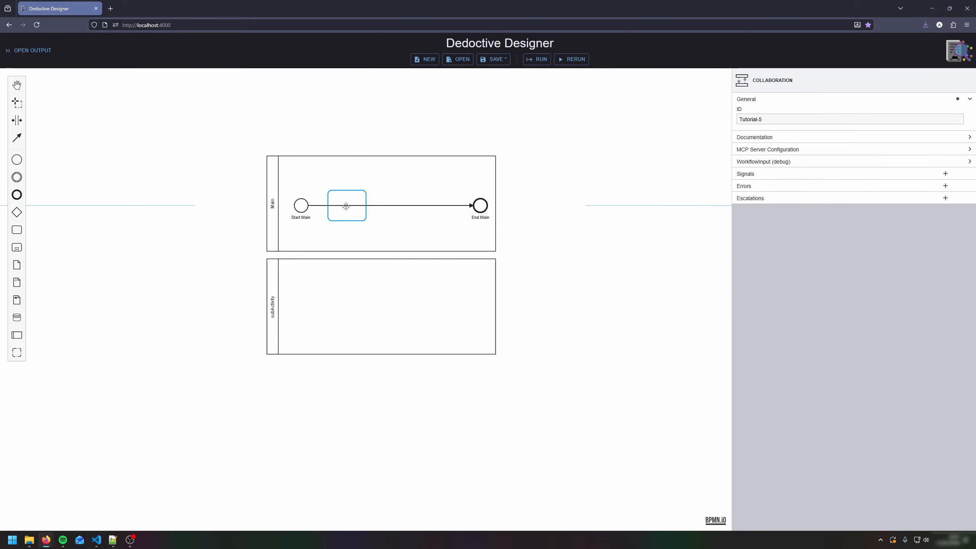
pyautogui.click(376, 210)
pyautogui.click(408, 263)
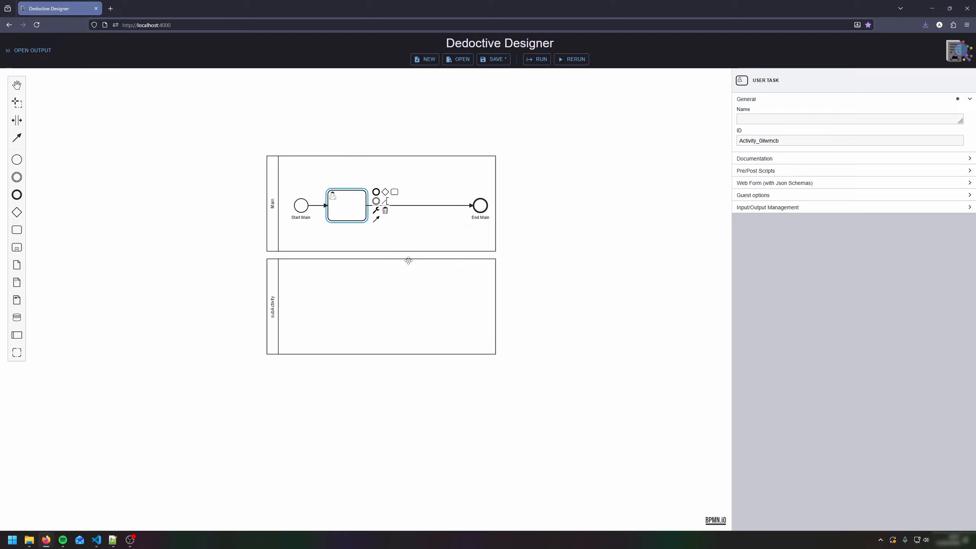
pyautogui.click(808, 119)
pyautogui.write('User Form')
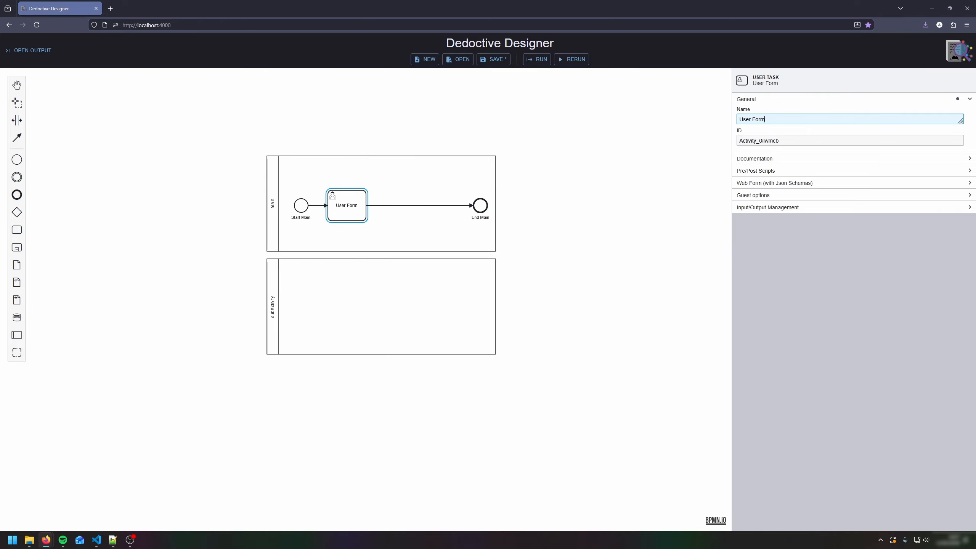
pyautogui.press('Tab')
# Step: Open the web form editor for the User Form task, add a new form element and expand its settings
pyautogui.click(807, 183)
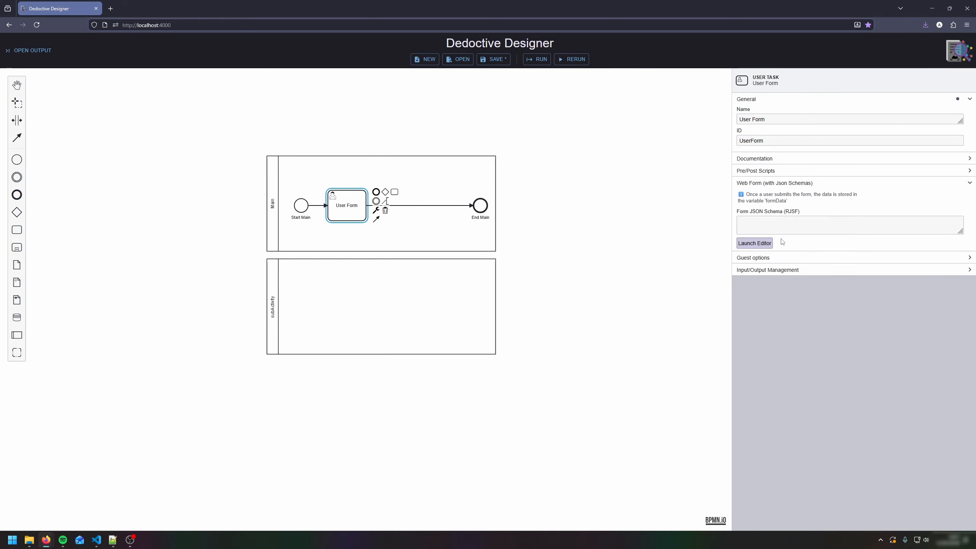
pyautogui.click(755, 244)
pyautogui.click(488, 116)
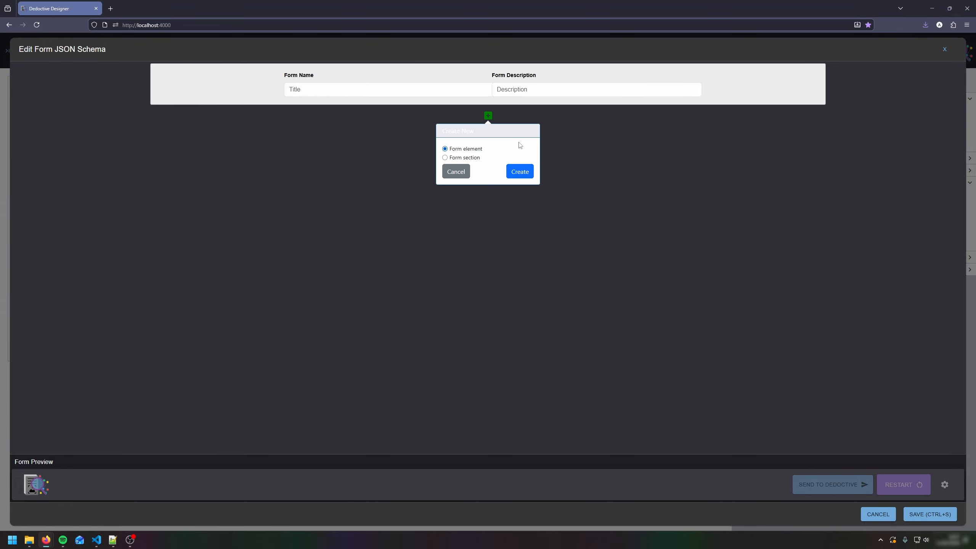
pyautogui.click(519, 172)
pyautogui.click(171, 125)
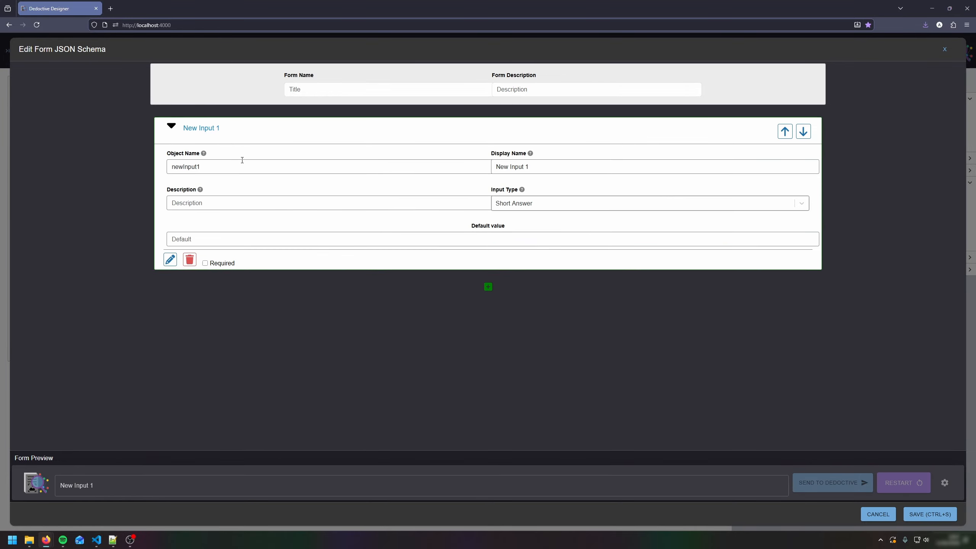
# Step: Set the form element's object name to query and its display name to Query, and save the form schema
pyautogui.click(228, 168)
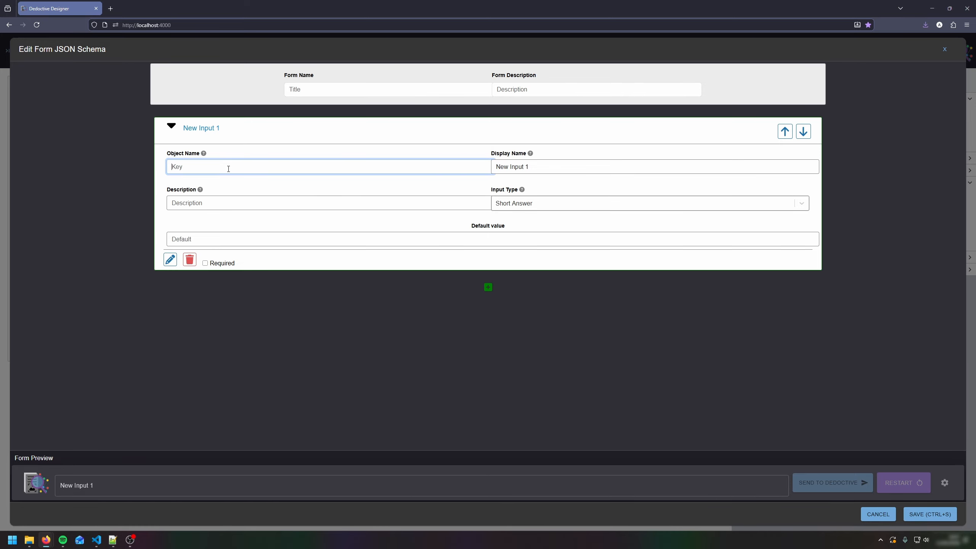
pyautogui.click(494, 172)
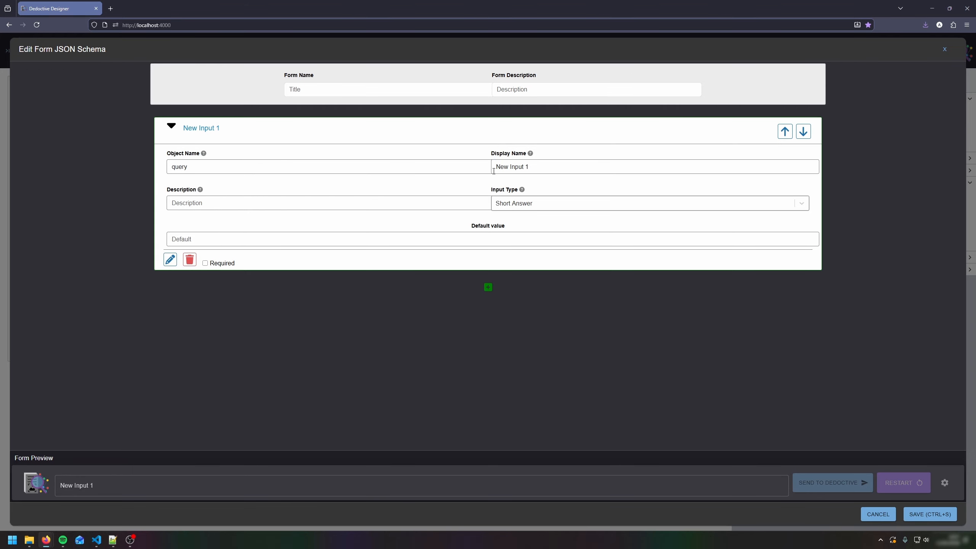
pyautogui.tripleClick(548, 167)
pyautogui.write('Query')
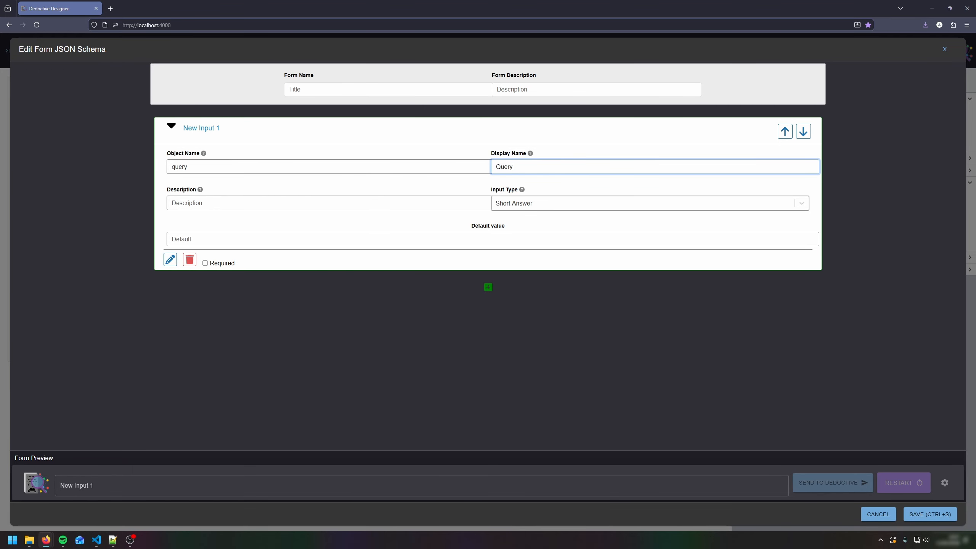
pyautogui.click(930, 514)
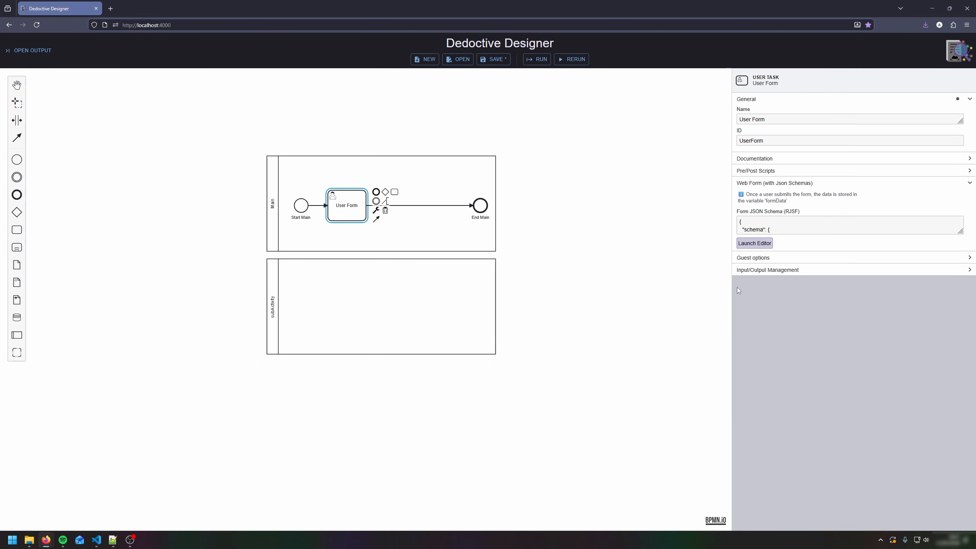
# Step: Insert a task into the flow between User Form and End Main, named Call Sub Workflow with the ID CallSubWorkflow
pyautogui.moveTo(17, 230); pyautogui.dragTo(423, 204)
pyautogui.moveTo(355, 210); pyautogui.dragTo(359, 210)
pyautogui.click(422, 200)
pyautogui.write('C')
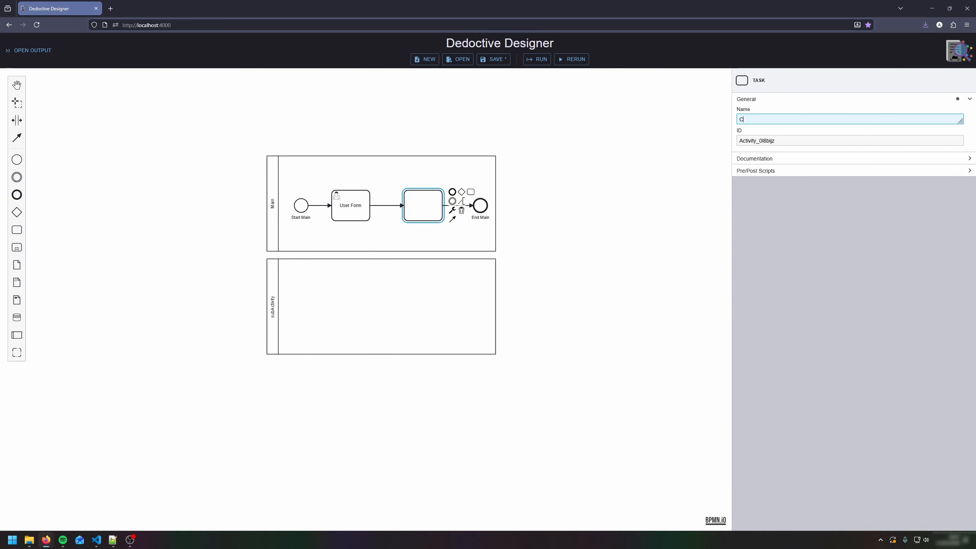
pyautogui.write('all Sub Workflow')
pyautogui.press('Tab')
pyautogui.write('CallSubWorkflow')
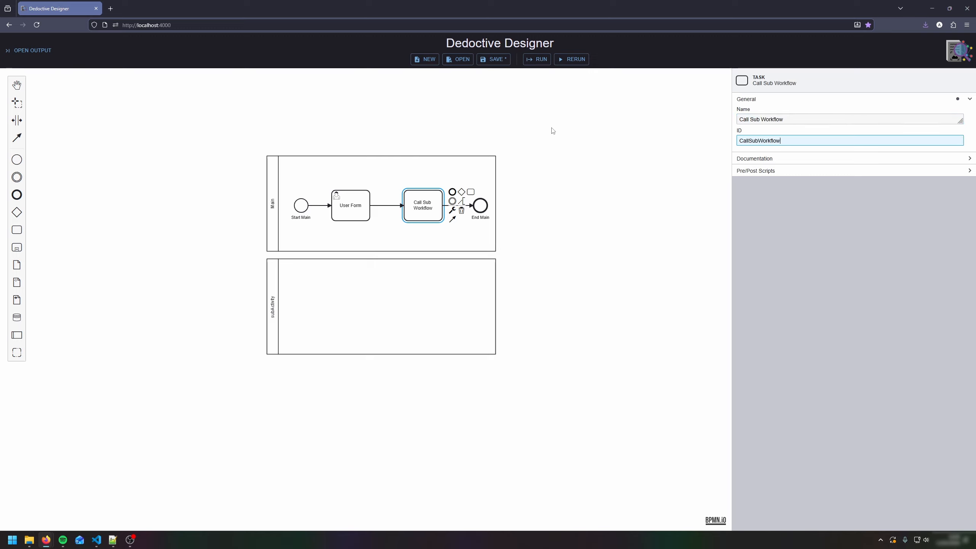
# Step: Change the Call Sub Workflow task into a call activity whose called element has the process ID subWorkflow
pyautogui.click(452, 210)
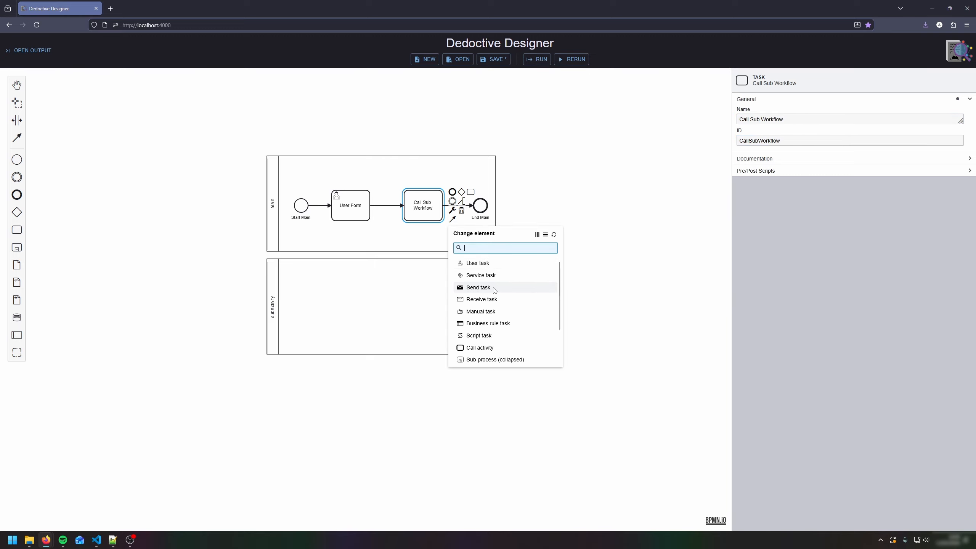
pyautogui.click(500, 351)
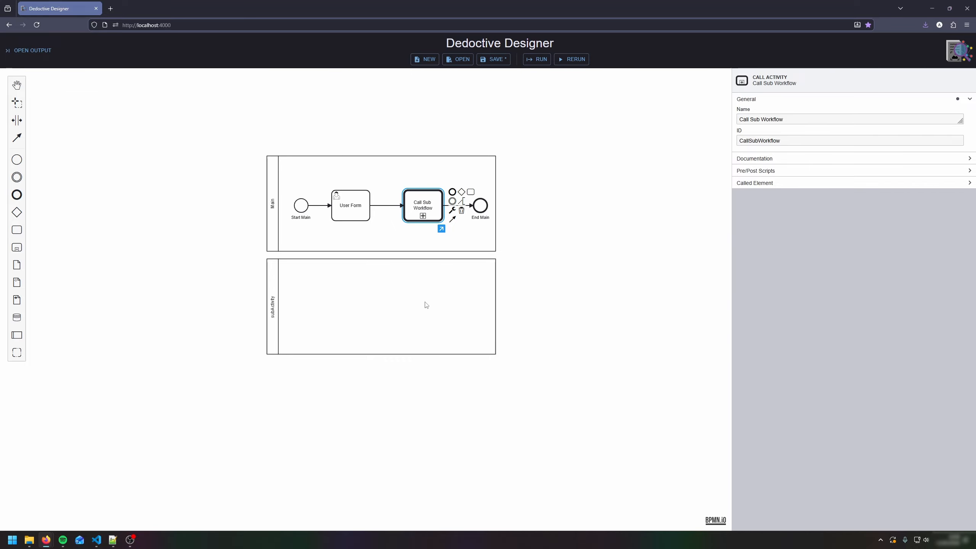
pyautogui.click(791, 185)
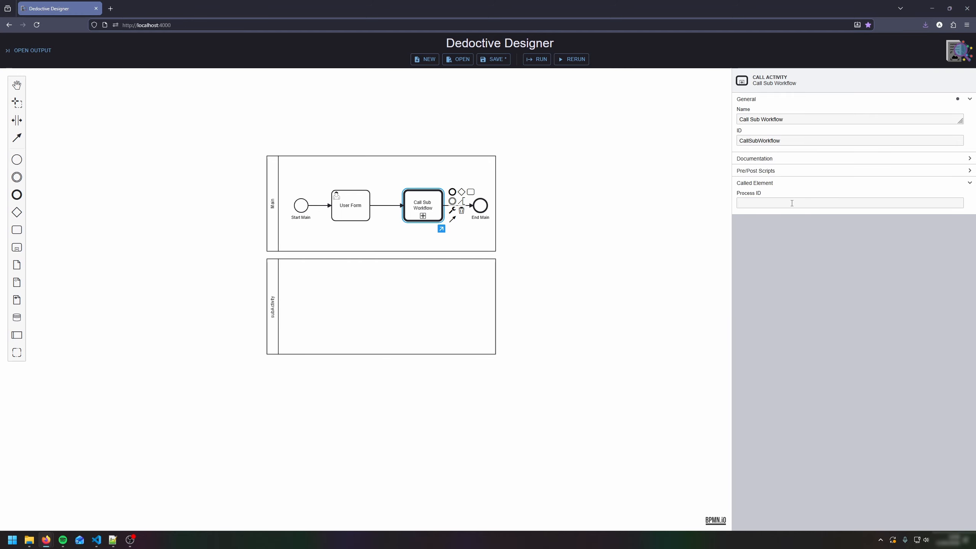
pyautogui.click(792, 204)
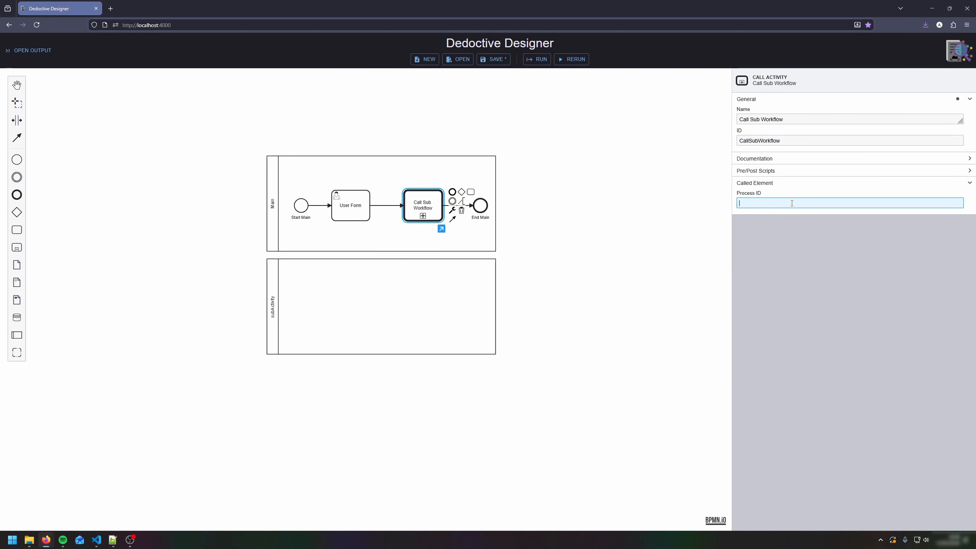
pyautogui.write('subWorkflow')
pyautogui.click(452, 302)
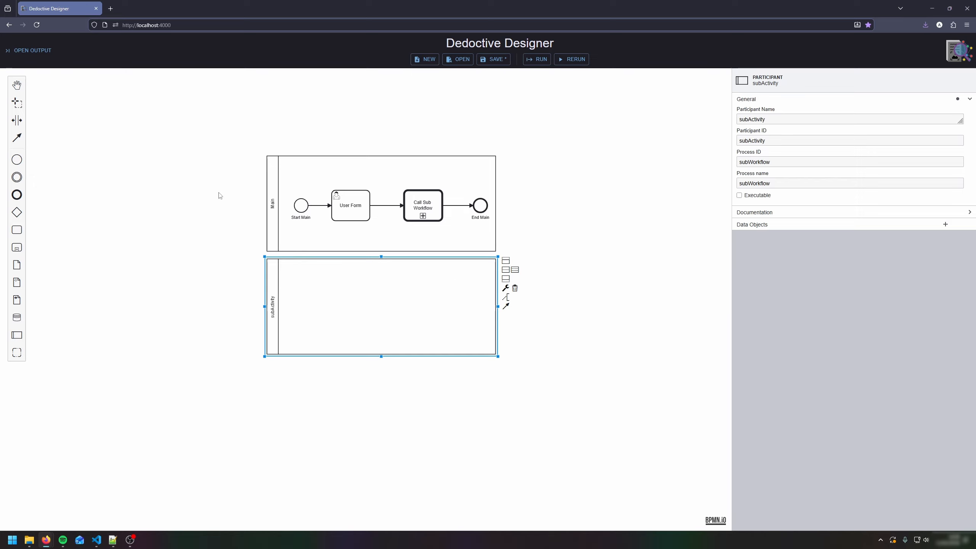
# Step: Place a start event near the beginning of the subActivity pool and an end event near its far end
pyautogui.click(16, 159)
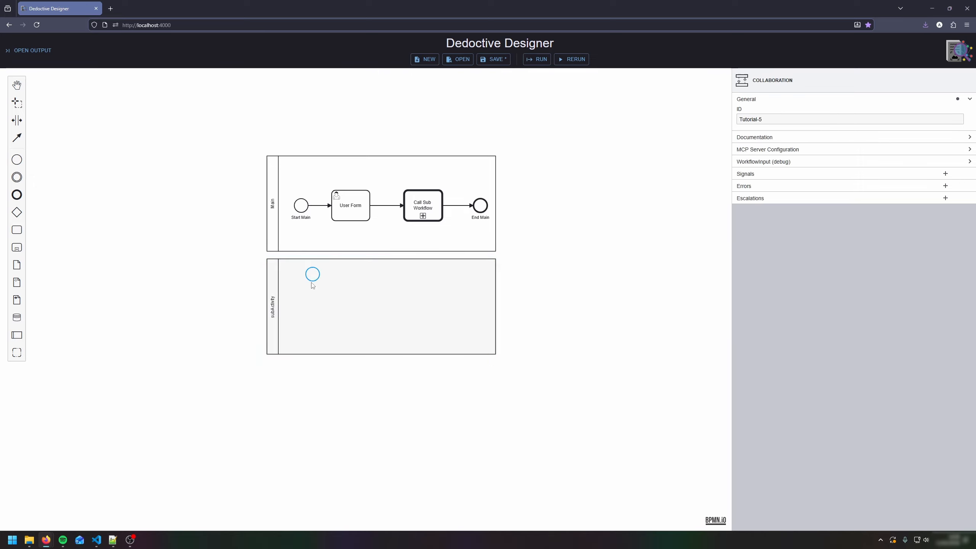
pyautogui.click(294, 309)
pyautogui.click(16, 195)
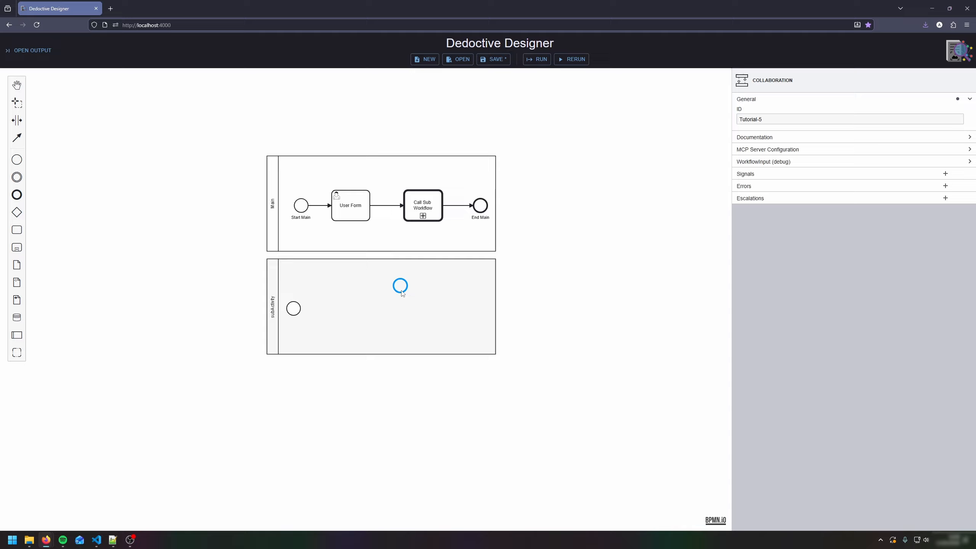
pyautogui.click(477, 308)
# Step: Name the subActivity events Start Sub Workflow and End Sub Workflow, with the IDs StartSubWorkflow and EndSubWorkflow
pyautogui.click(294, 308)
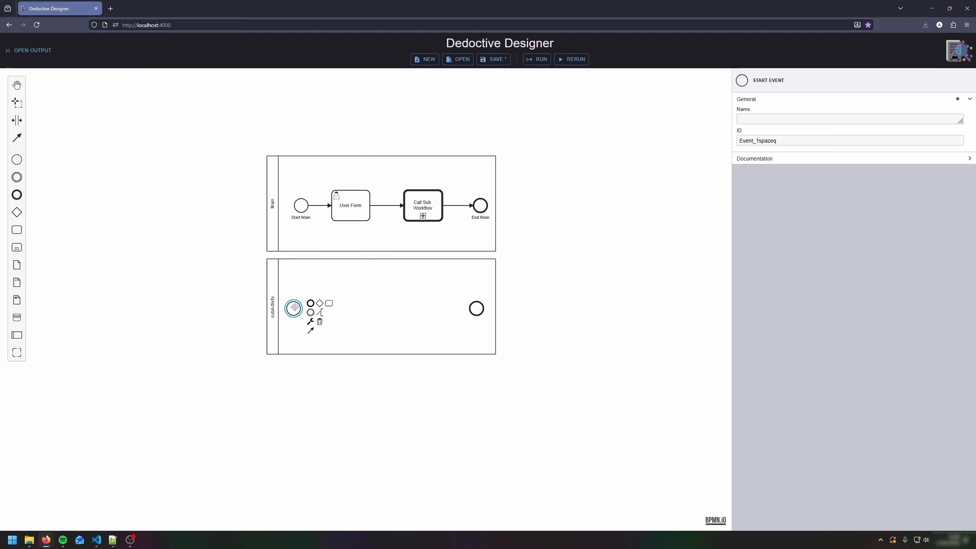
pyautogui.click(787, 120)
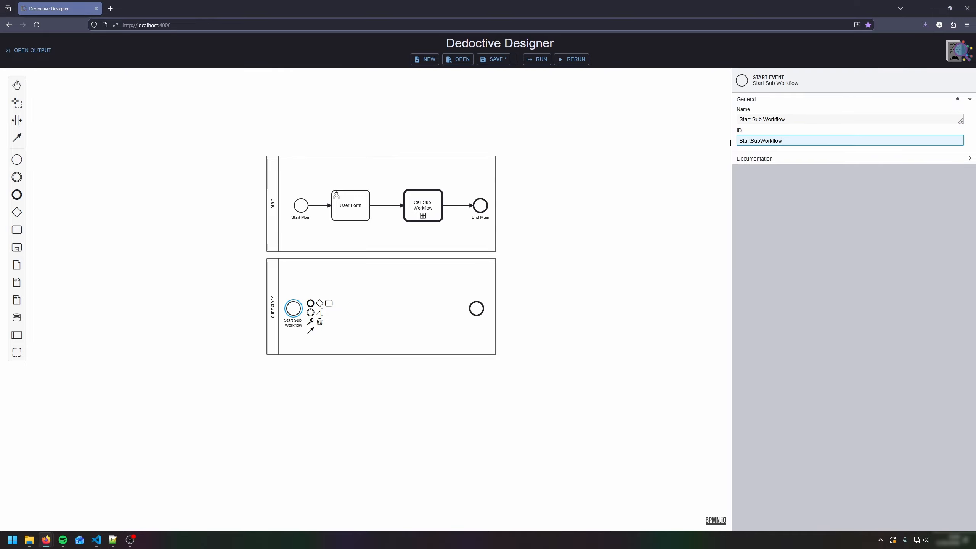
pyautogui.click(477, 309)
pyautogui.click(814, 119)
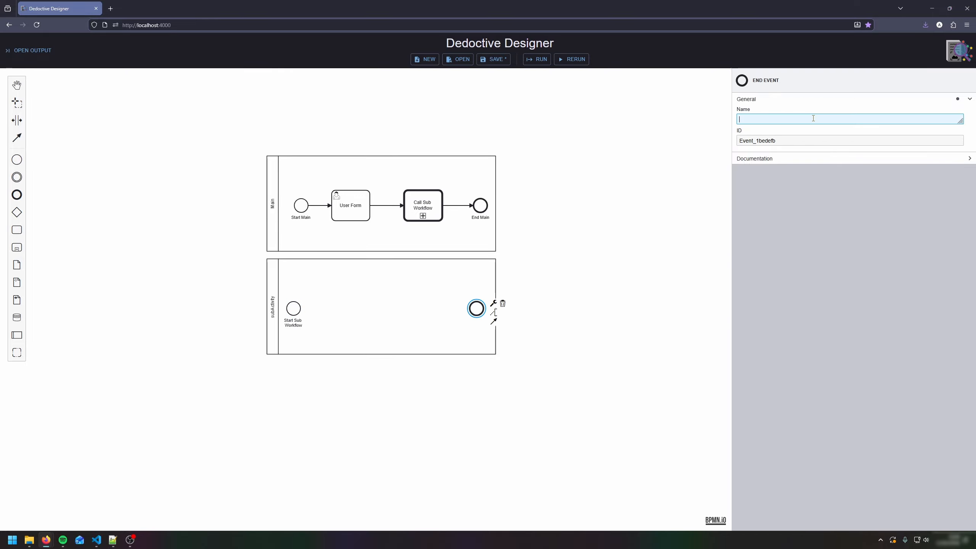
pyautogui.write('End Sub Workflow')
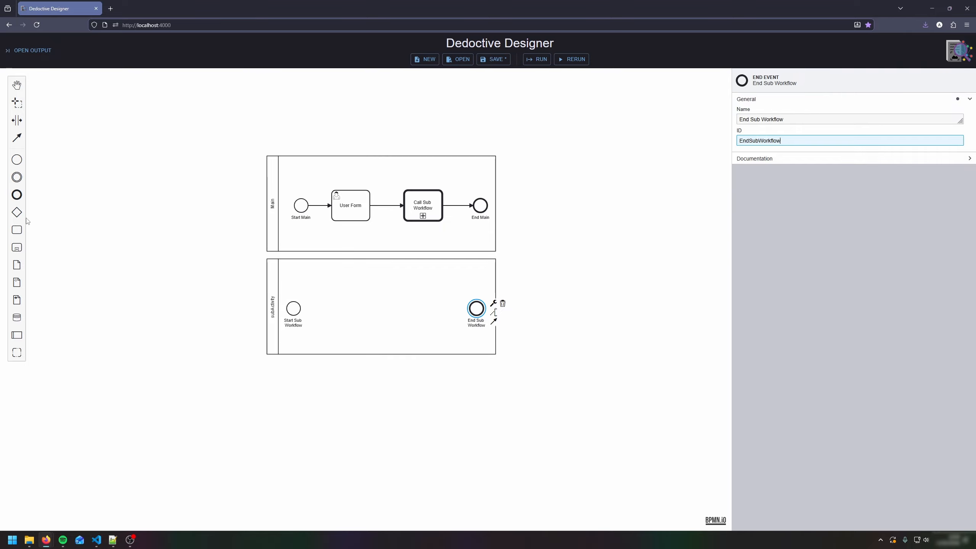
# Step: Add a script task midway between the subActivity pool's two events, named User Script with the ID UserScript
pyautogui.moveTo(16, 229); pyautogui.dragTo(384, 309)
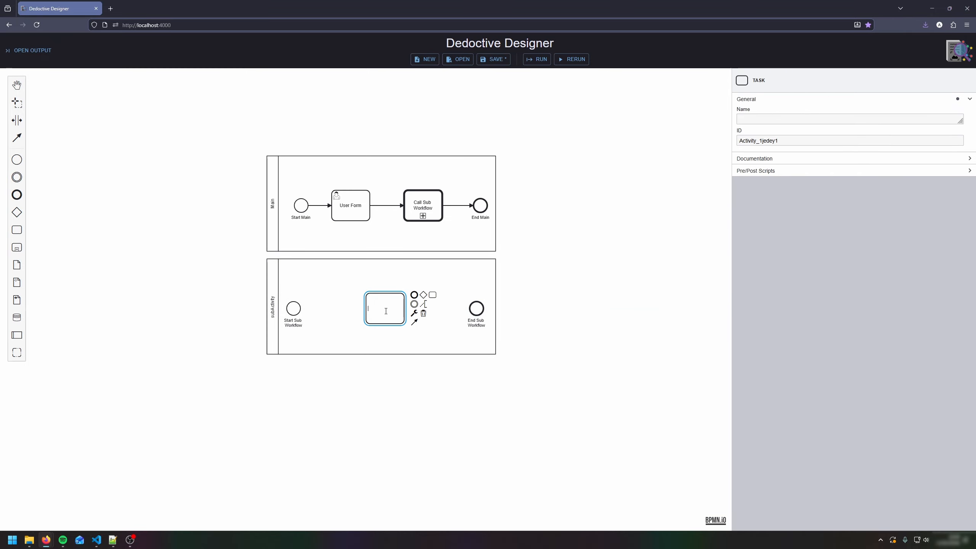
pyautogui.click(413, 314)
pyautogui.click(448, 440)
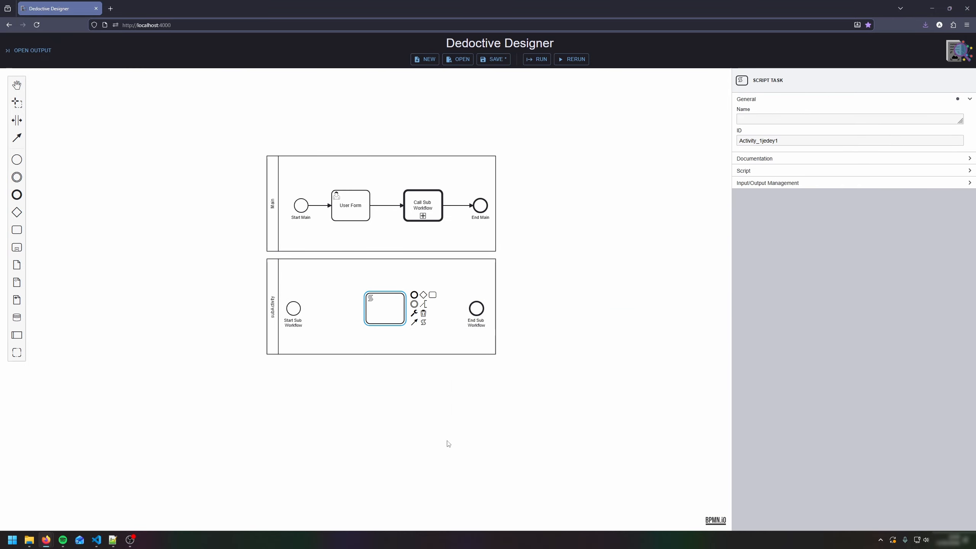
pyautogui.click(785, 119)
pyautogui.write('User Script')
pyautogui.press('Tab')
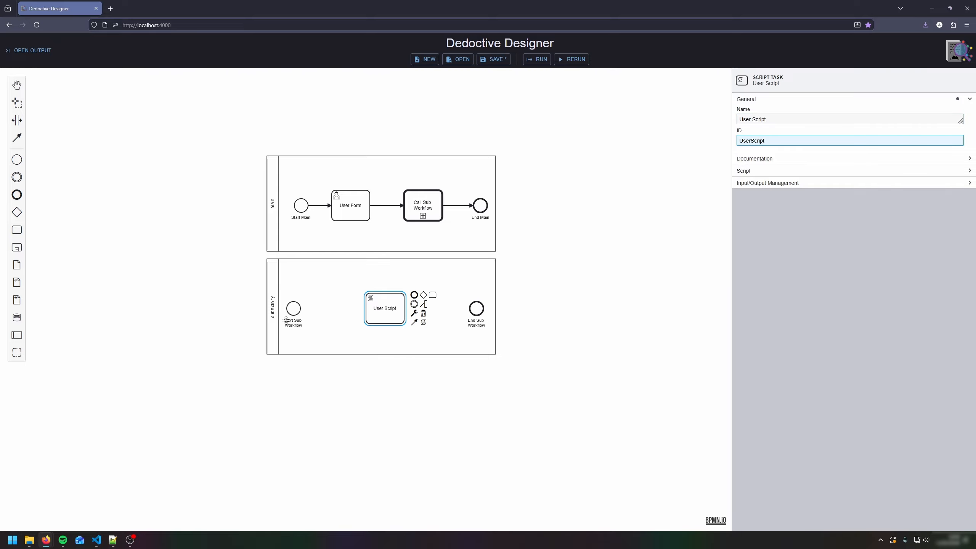
# Step: Connect Start Sub Workflow through the User Script task to End Sub Workflow
pyautogui.click(286, 321)
pyautogui.moveTo(311, 330); pyautogui.dragTo(476, 309)
pyautogui.click(398, 310)
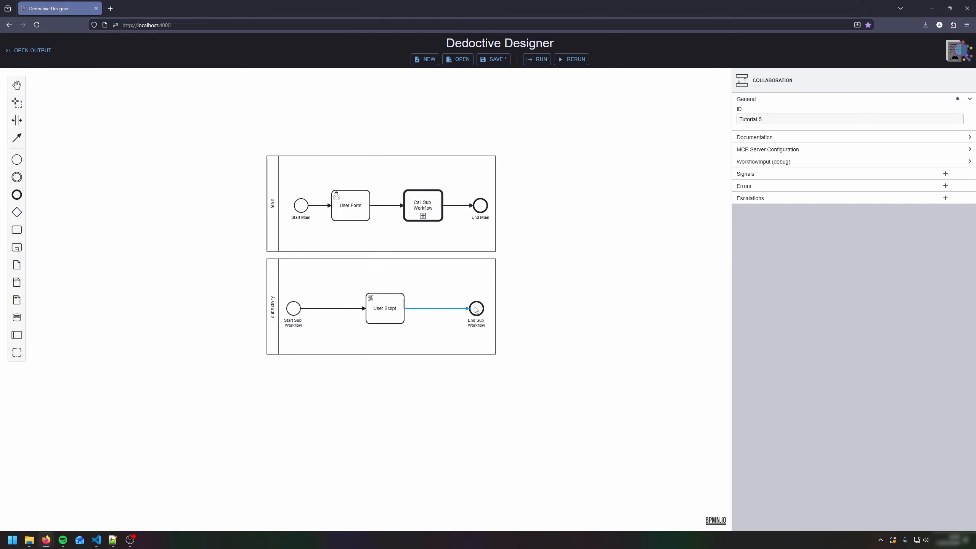
# Step: Write the User Script task's Python code as answer = "Your answer was: " + formData.get('query') and save it
pyautogui.click(380, 313)
pyautogui.click(826, 171)
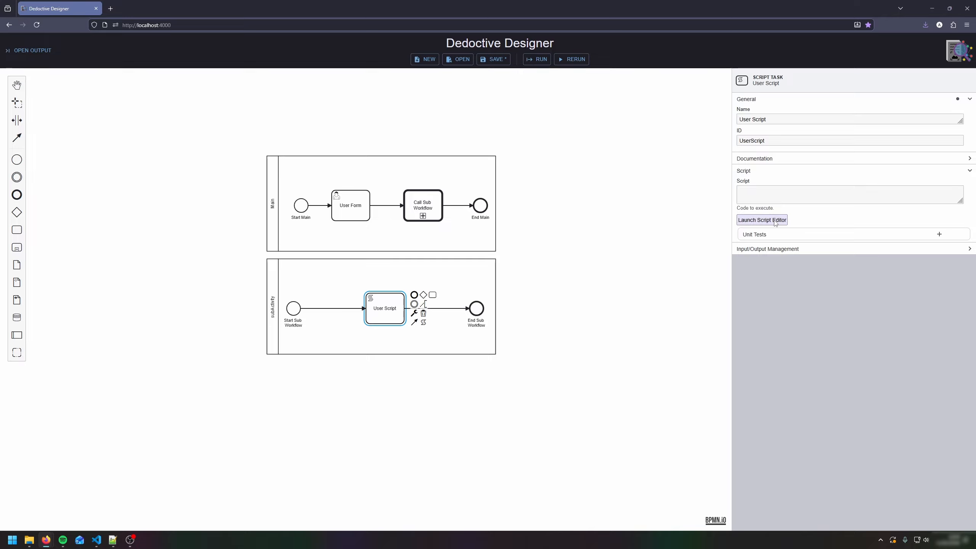
pyautogui.click(761, 223)
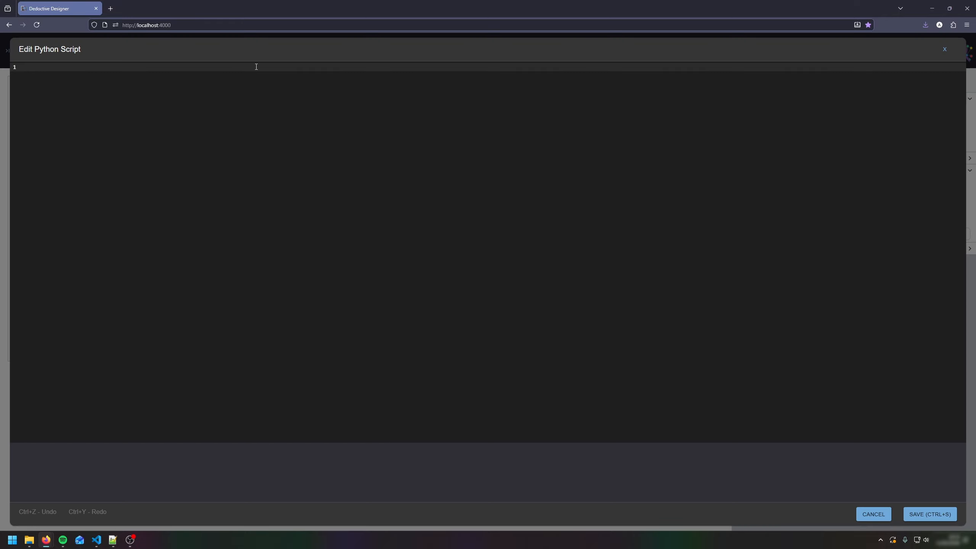
pyautogui.write('answer = "Your answer was: " + formData.get(\'query\')')
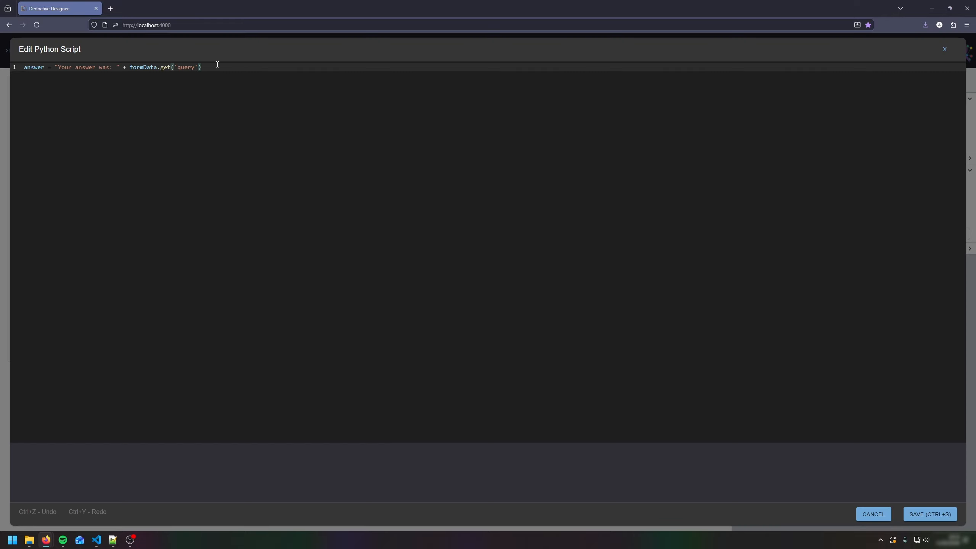
pyautogui.doubleClick(31, 66)
pyautogui.click(123, 68)
pyautogui.click(940, 517)
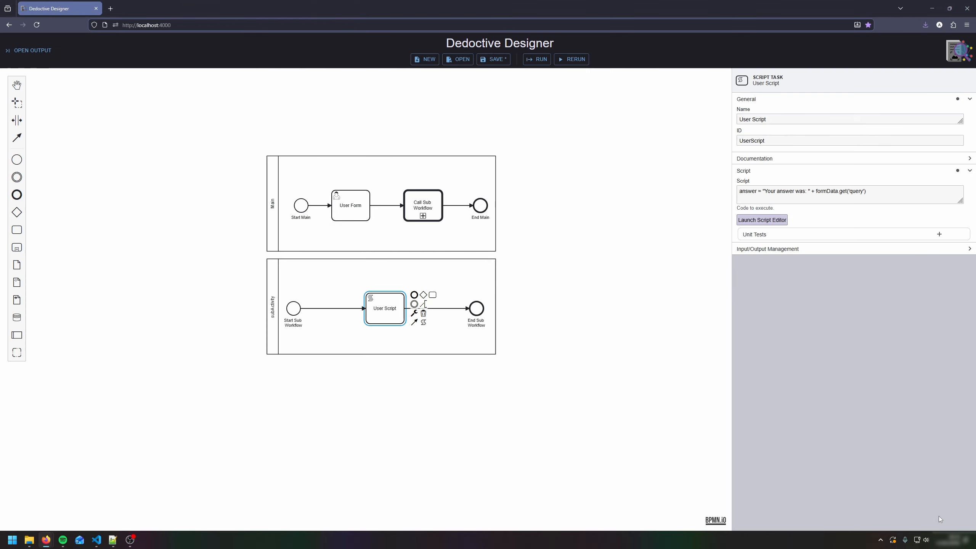
# Step: Save the workflow as Tutorial-5.bpmn and run it
pyautogui.click(497, 61)
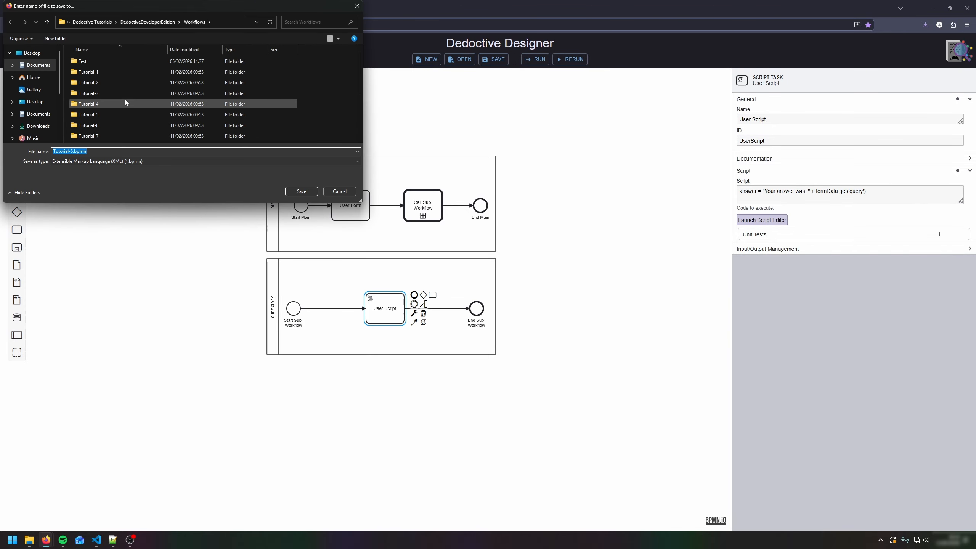
pyautogui.click(310, 193)
pyautogui.click(538, 61)
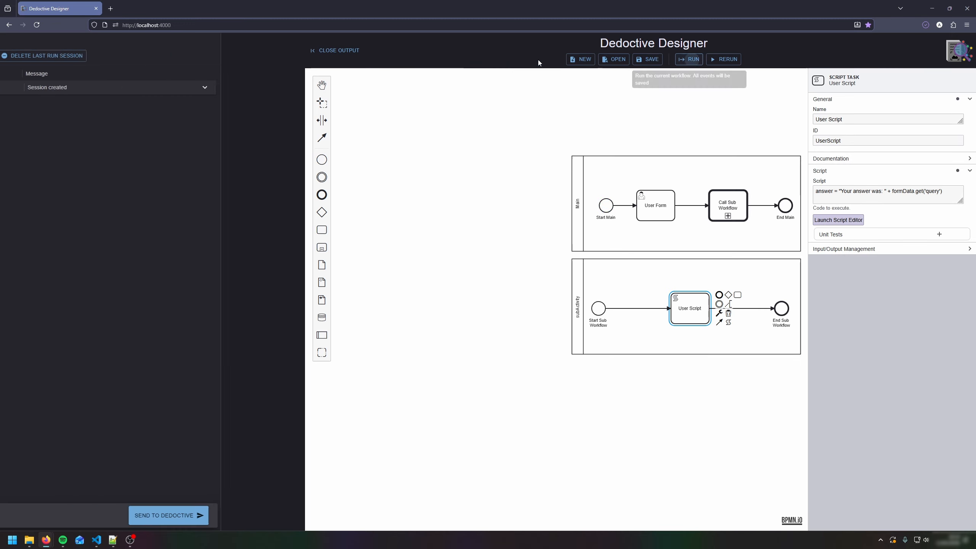
# Step: Submit Hello world as the query to the running workflow
pyautogui.click(122, 518)
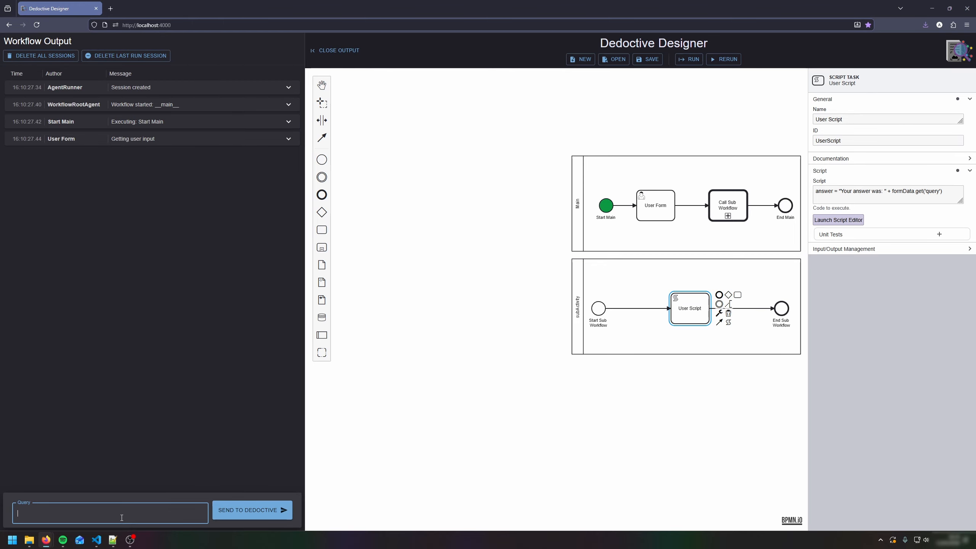
pyautogui.write('Hellow')
pyautogui.press('BackSpace')
pyautogui.write('world')
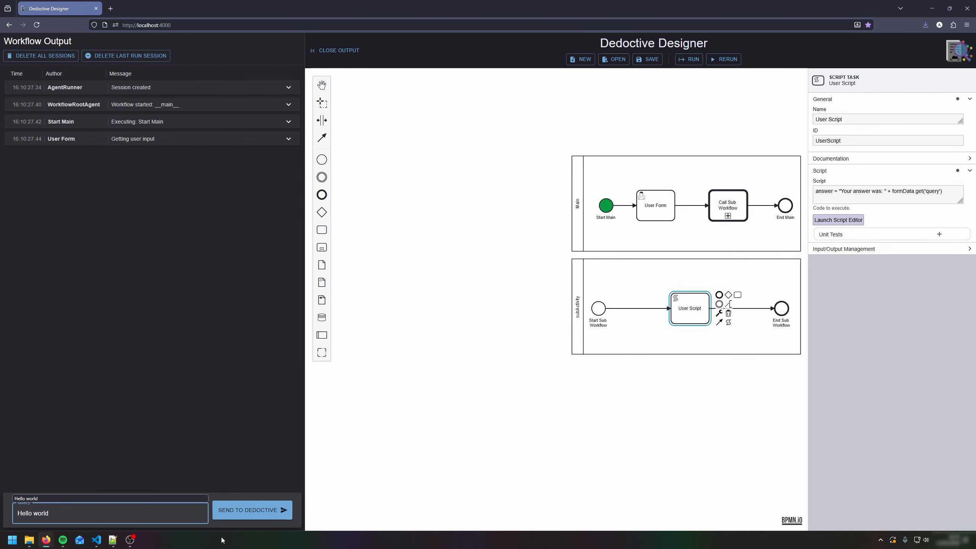
pyautogui.click(252, 510)
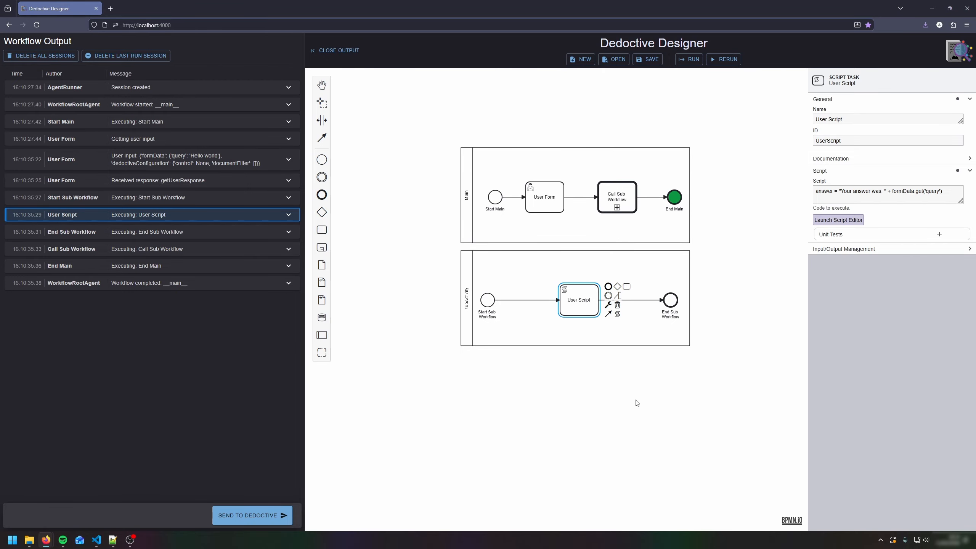
# Step: Trace the run output for Start Main, User Form, Start Sub Workflow and User Script, and examine the User Script task data
pyautogui.click(496, 198)
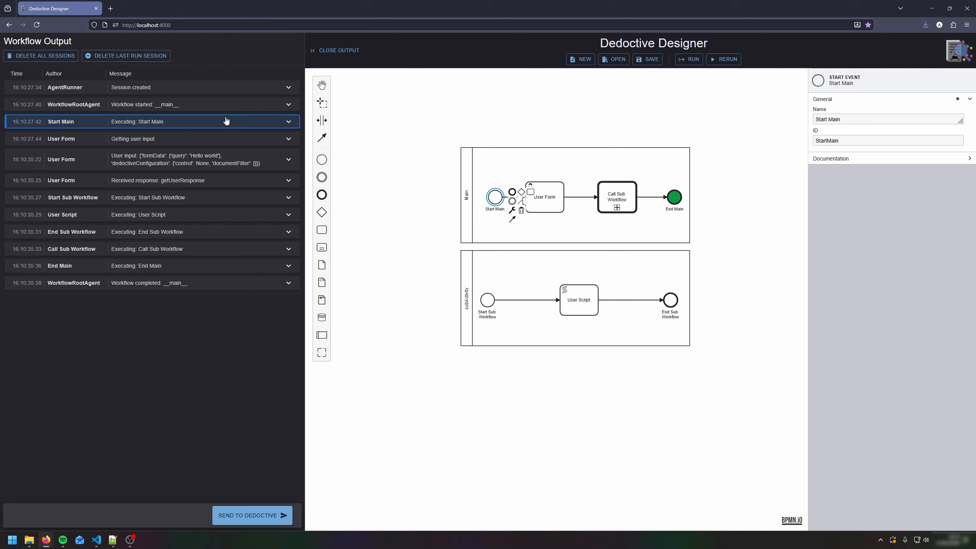
pyautogui.click(552, 195)
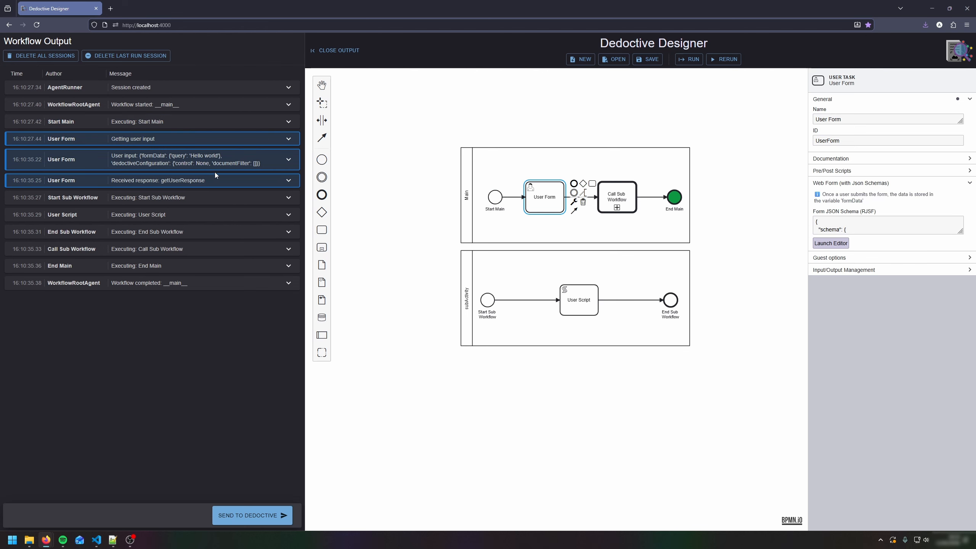
pyautogui.click(488, 301)
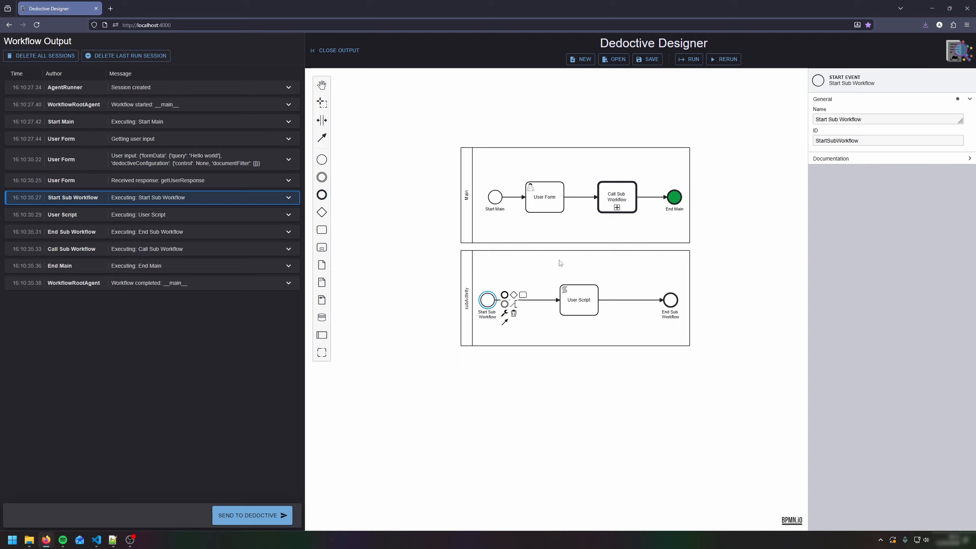
pyautogui.click(580, 293)
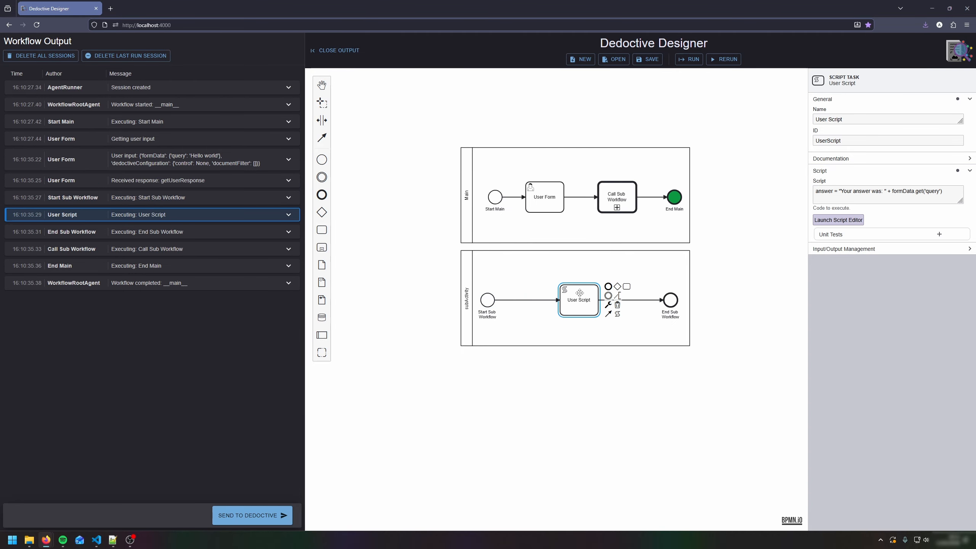
pyautogui.click(172, 216)
pyautogui.click(25, 263)
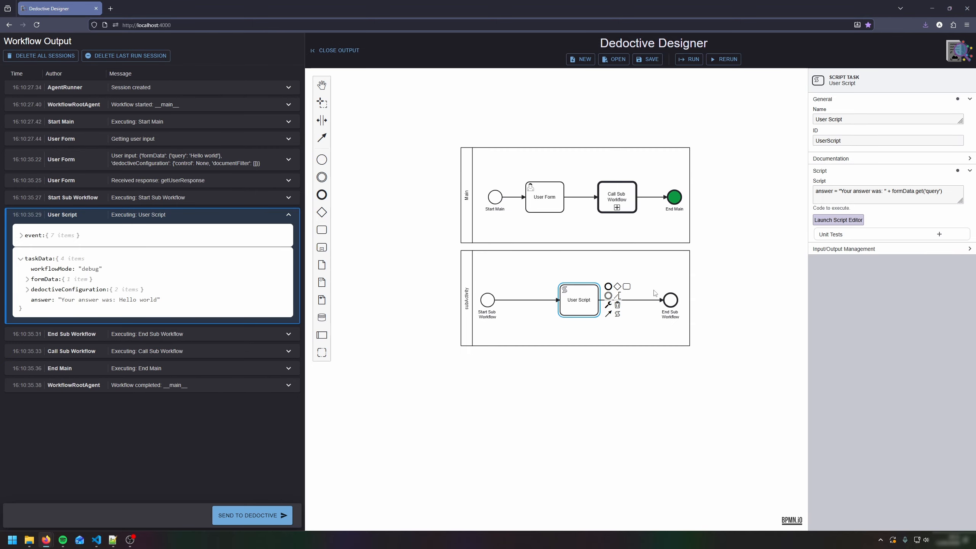
# Step: Trace the run output for End Sub Workflow, Call Sub Workflow and End Main, and examine the End Main task data
pyautogui.click(671, 303)
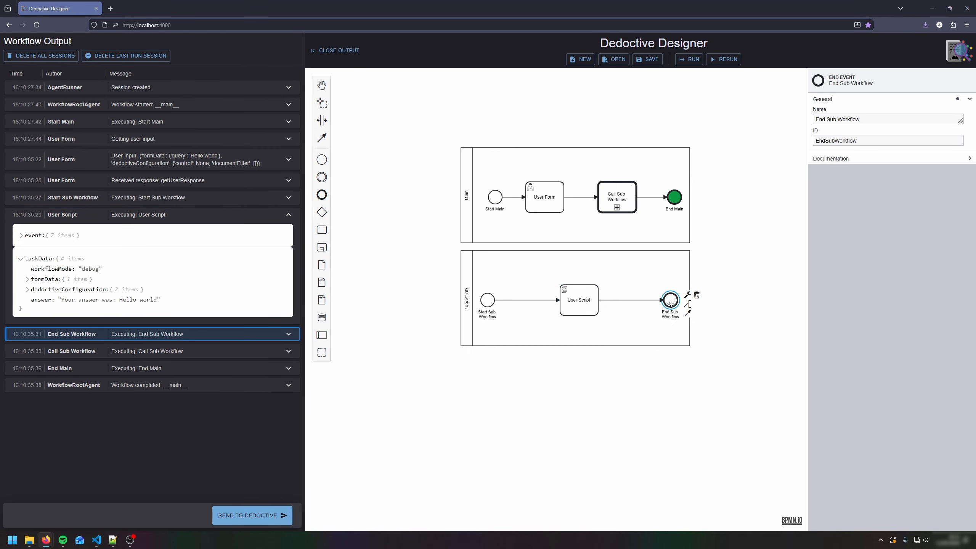
pyautogui.click(619, 197)
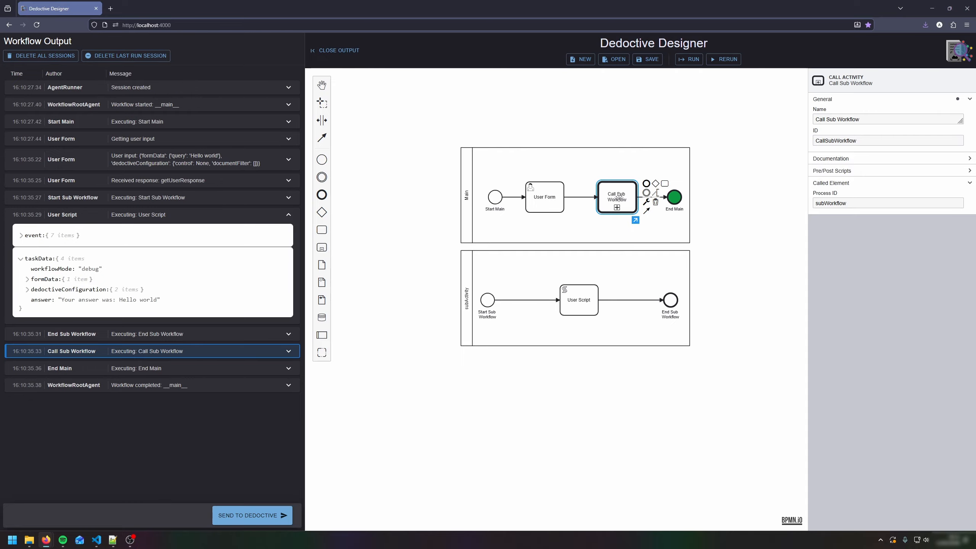
pyautogui.click(676, 196)
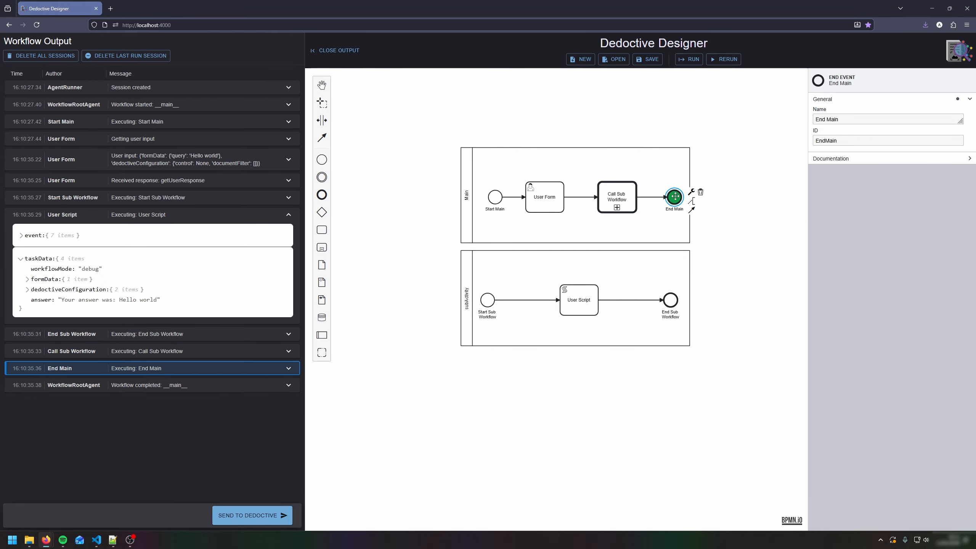
pyautogui.click(120, 372)
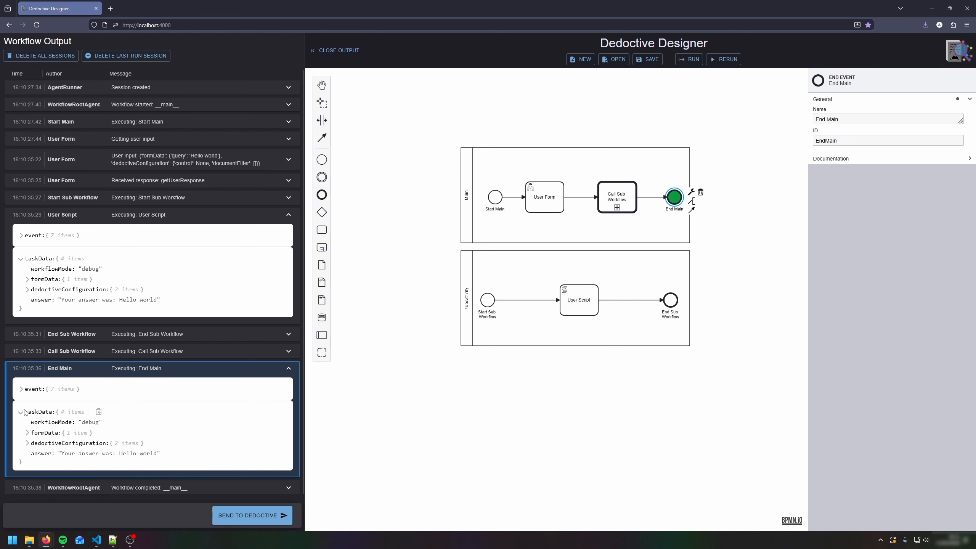